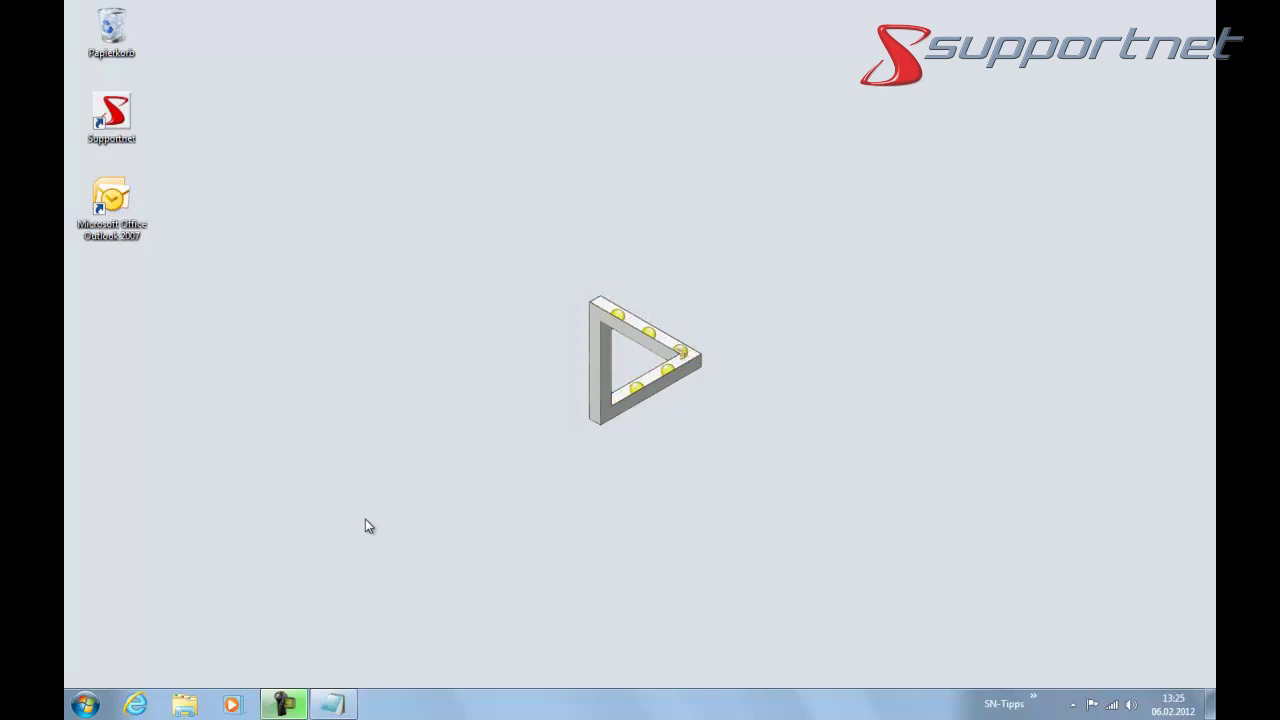
# - Launch Outlook 2007 from its desktop icon to show the inbox's three test messages
pyautogui.doubleClick(111, 205)
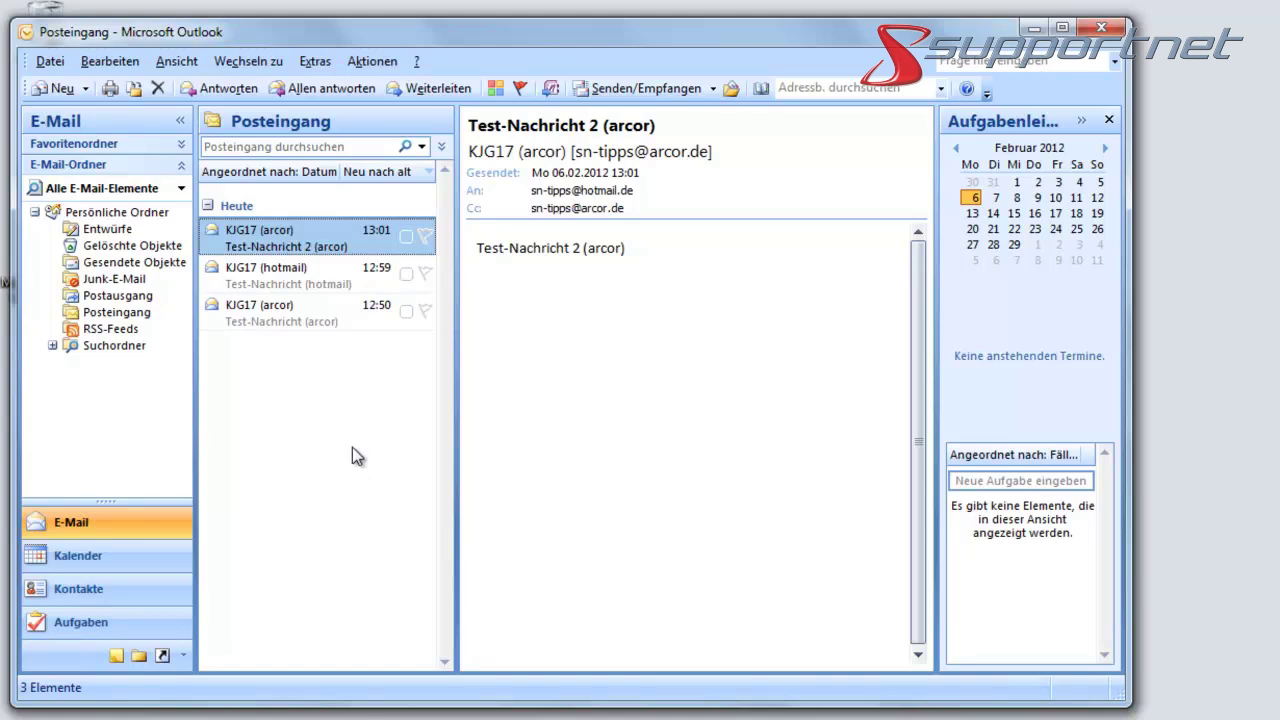
# - From Kontoeinstellungen, add a new e-mail account of type Microsoft Exchange, POP3, IMAP oder HTTP
pyautogui.click(318, 61)
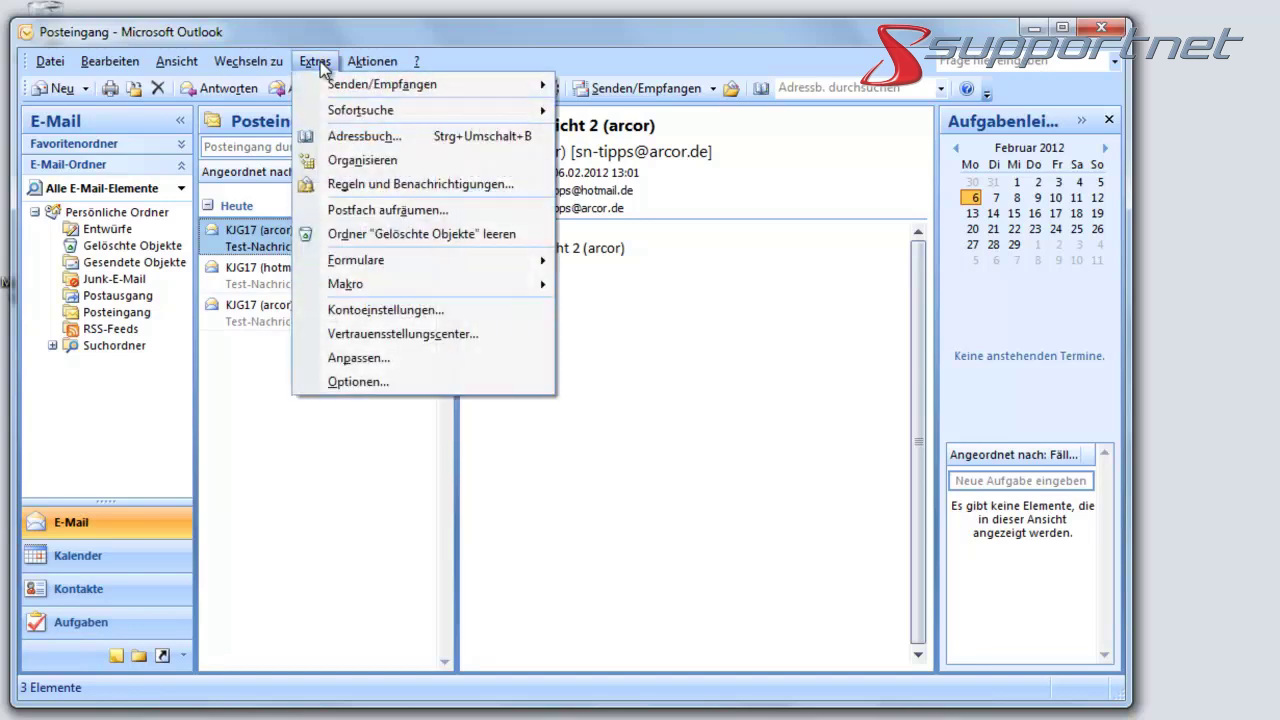
pyautogui.click(364, 314)
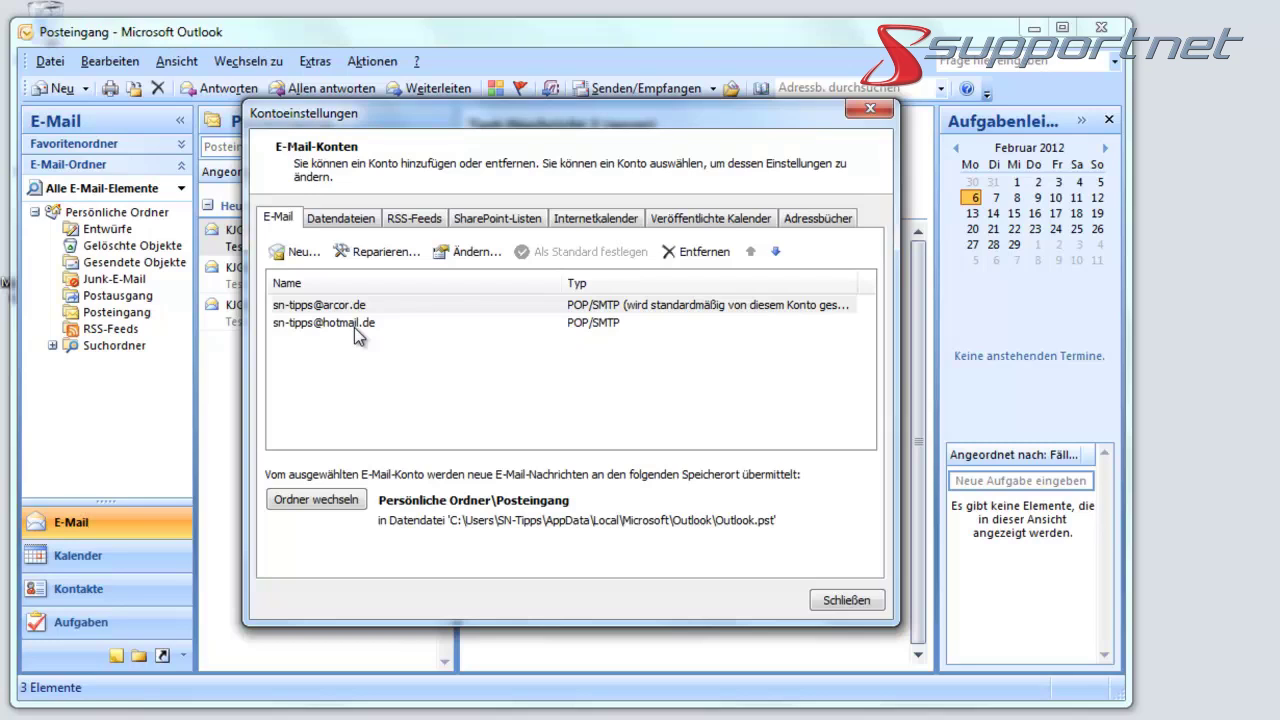
pyautogui.click(303, 254)
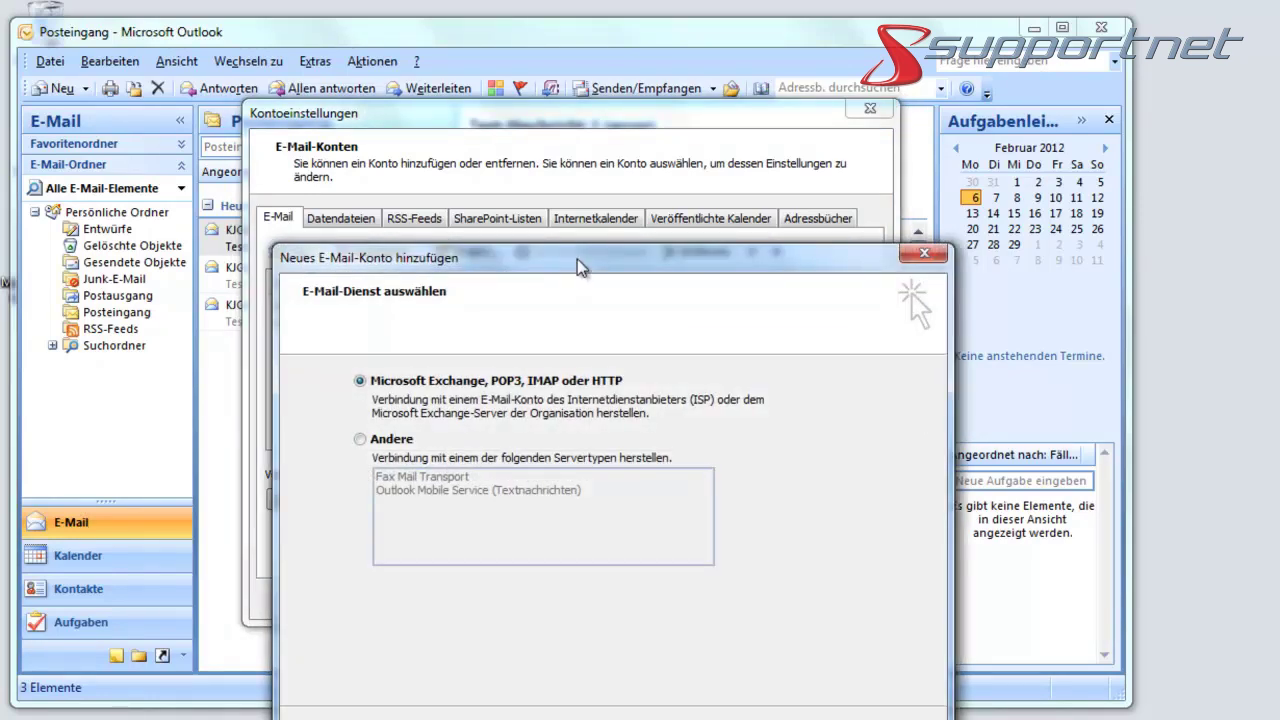
pyautogui.moveTo(580, 267); pyautogui.dragTo(565, 140)
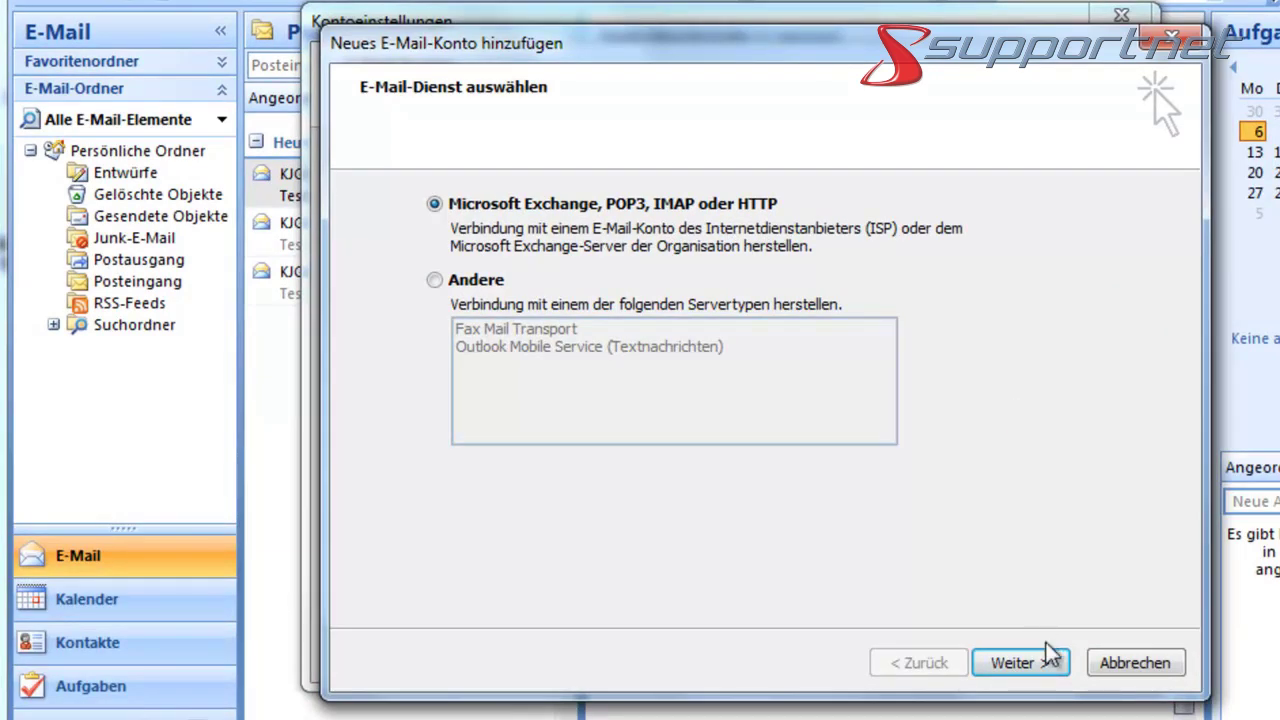
pyautogui.click(1033, 670)
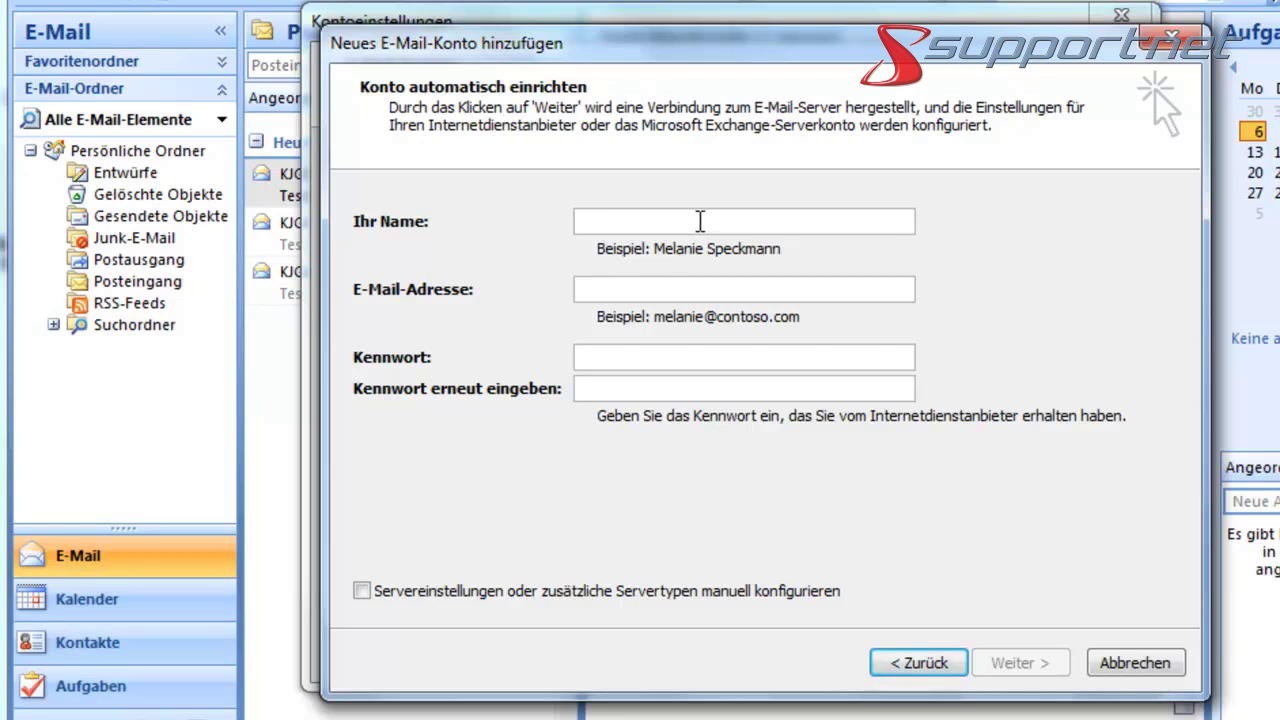
# - Enter the name 'KJG17 (gmx)', the GMX e-mail address and the pasted password twice
pyautogui.write('KJG')
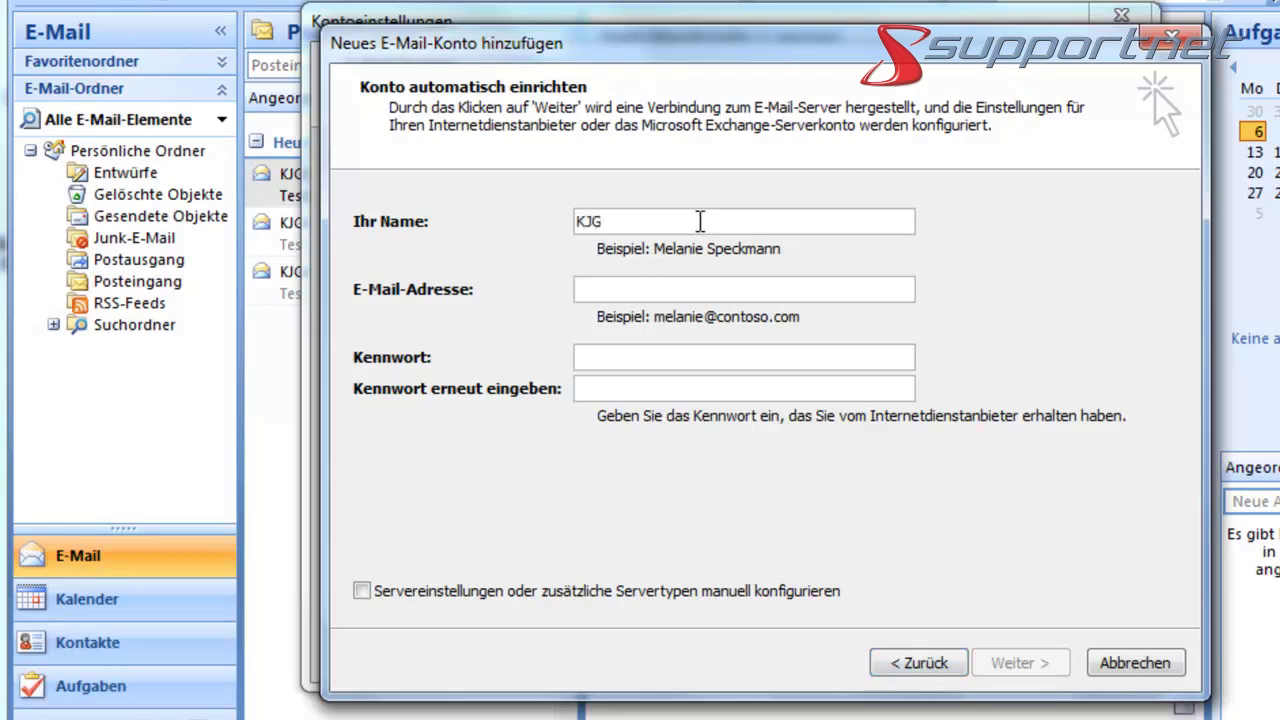
pyautogui.write('17 (gmx)')
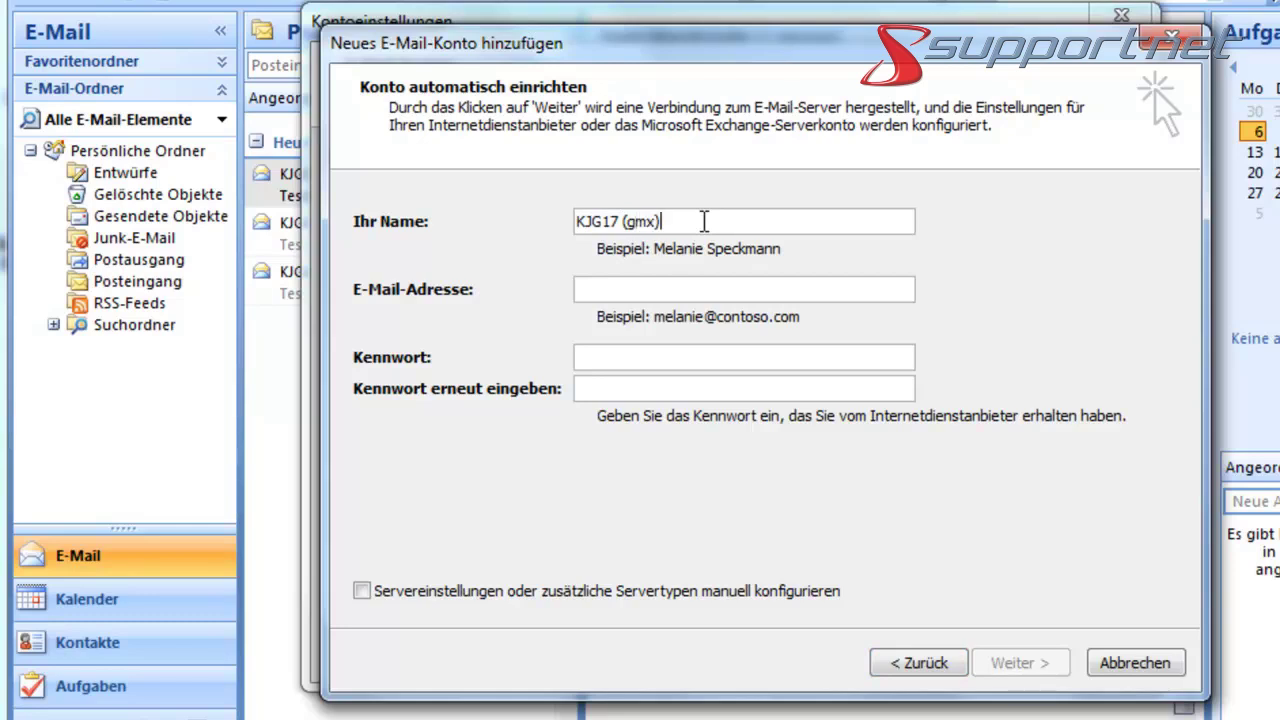
pyautogui.click(597, 291)
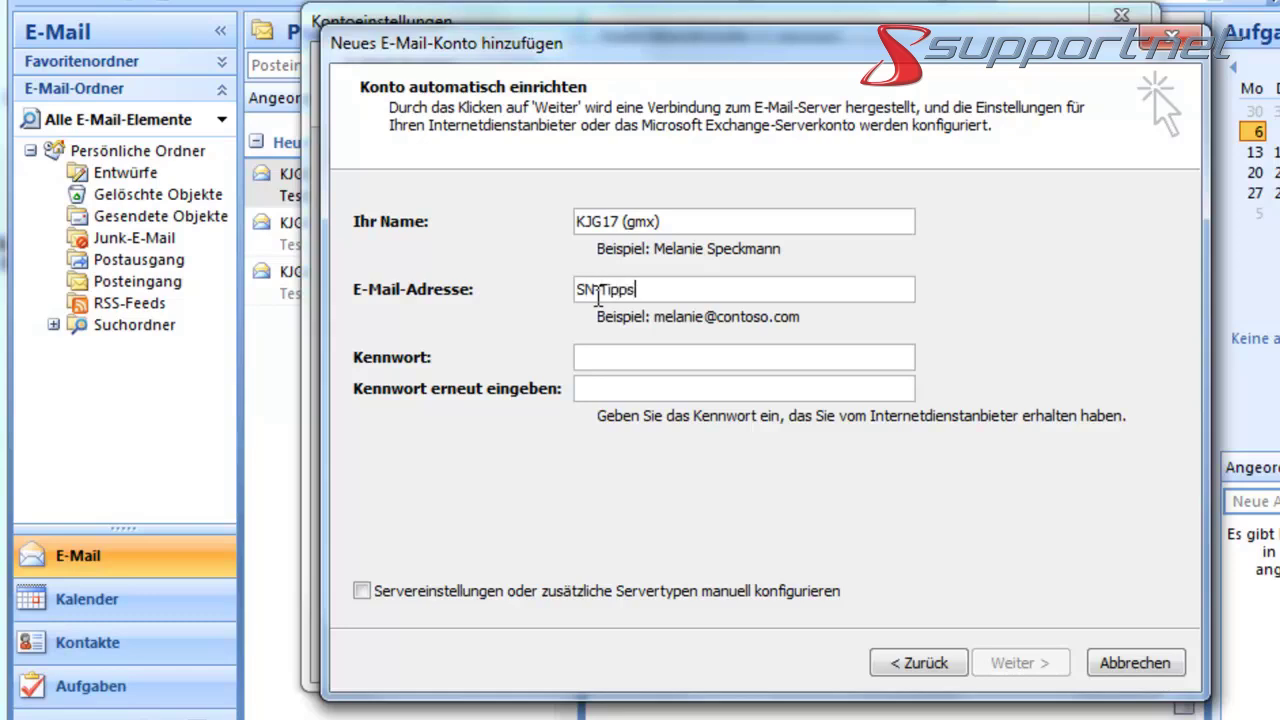
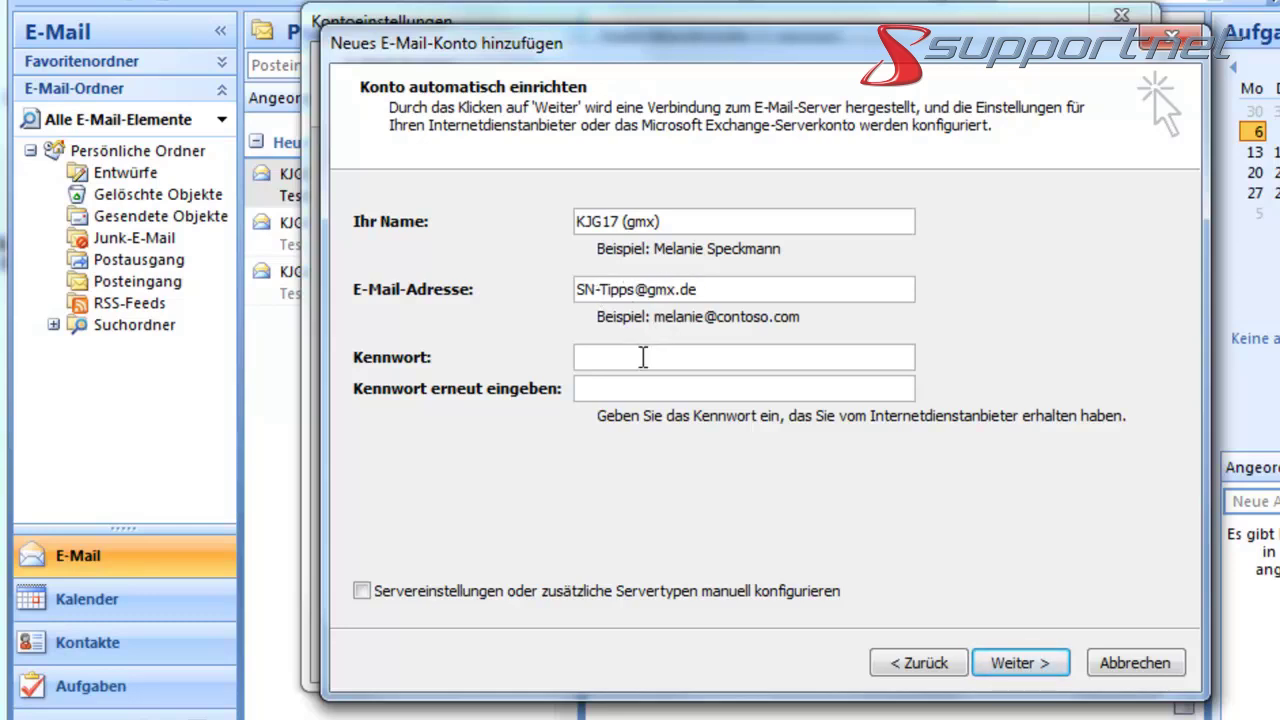
pyautogui.click(637, 358)
pyautogui.hotkey('ctrl', 'v')
pyautogui.click(584, 388)
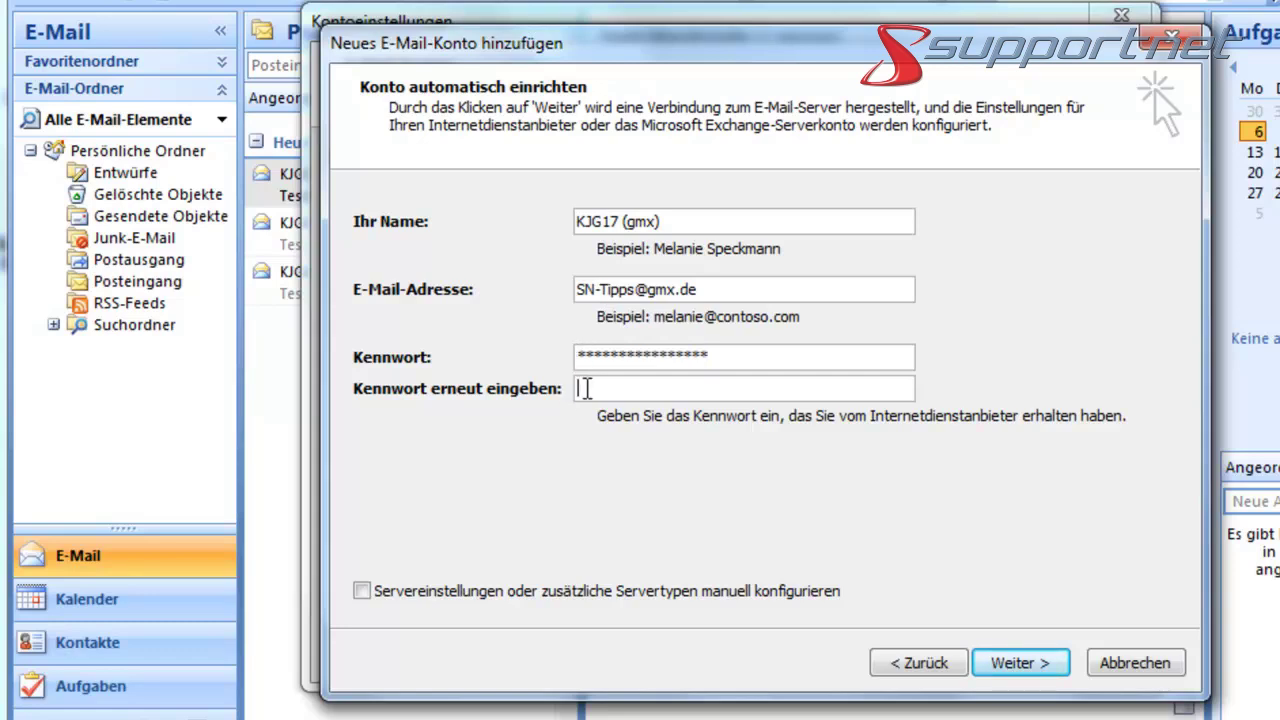
pyautogui.hotkey('ctrl', 'v')
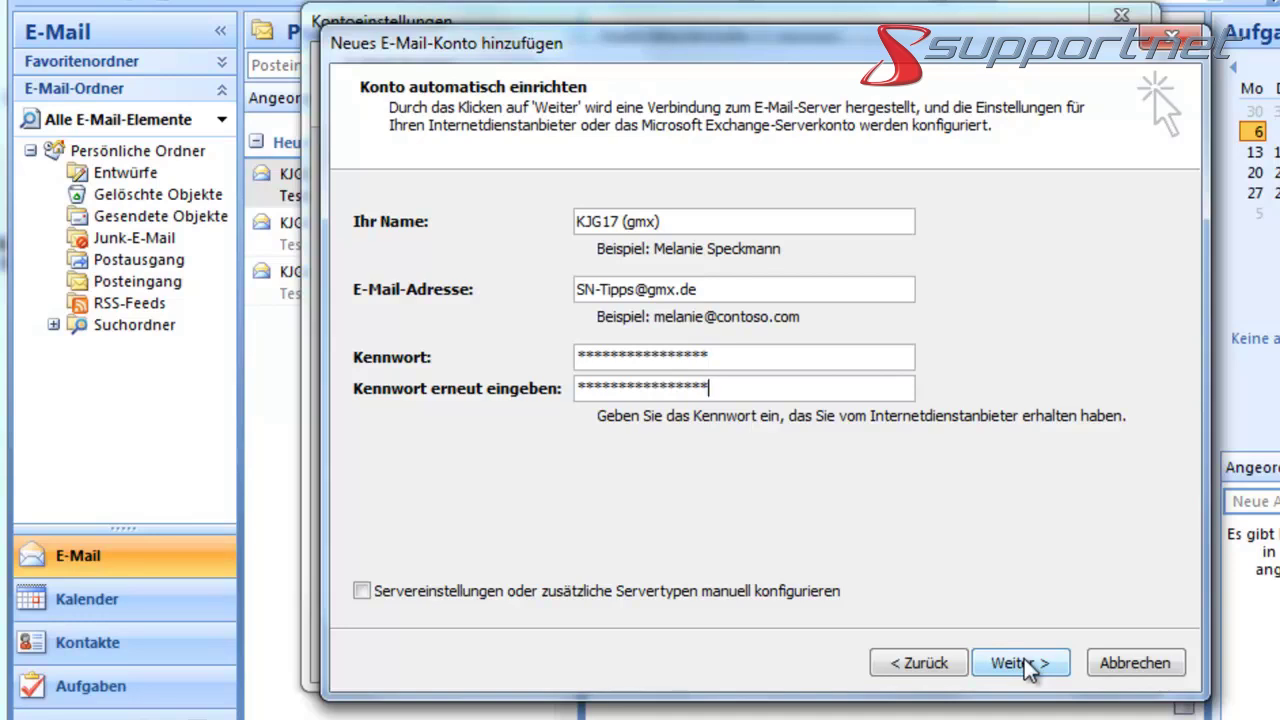
# - Run the automatic setup, accept the unencrypted connection and finish adding the GMX POP3 account
pyautogui.click(1028, 665)
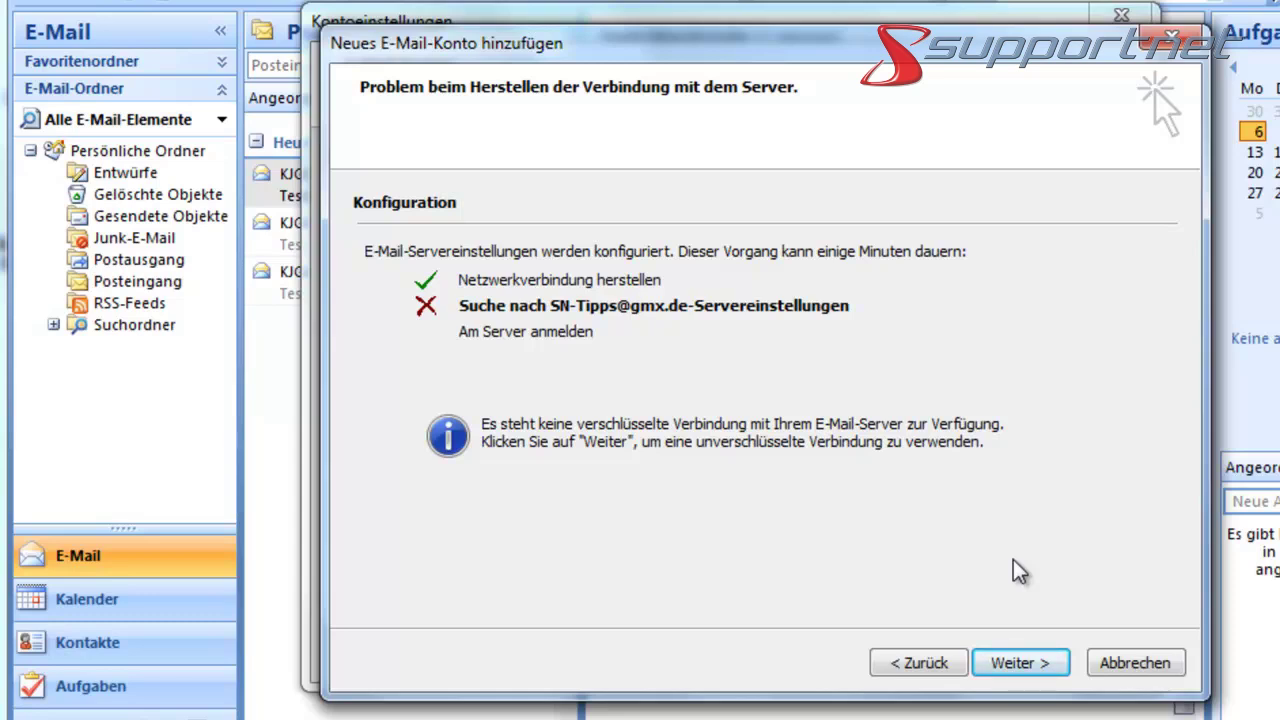
pyautogui.click(1031, 671)
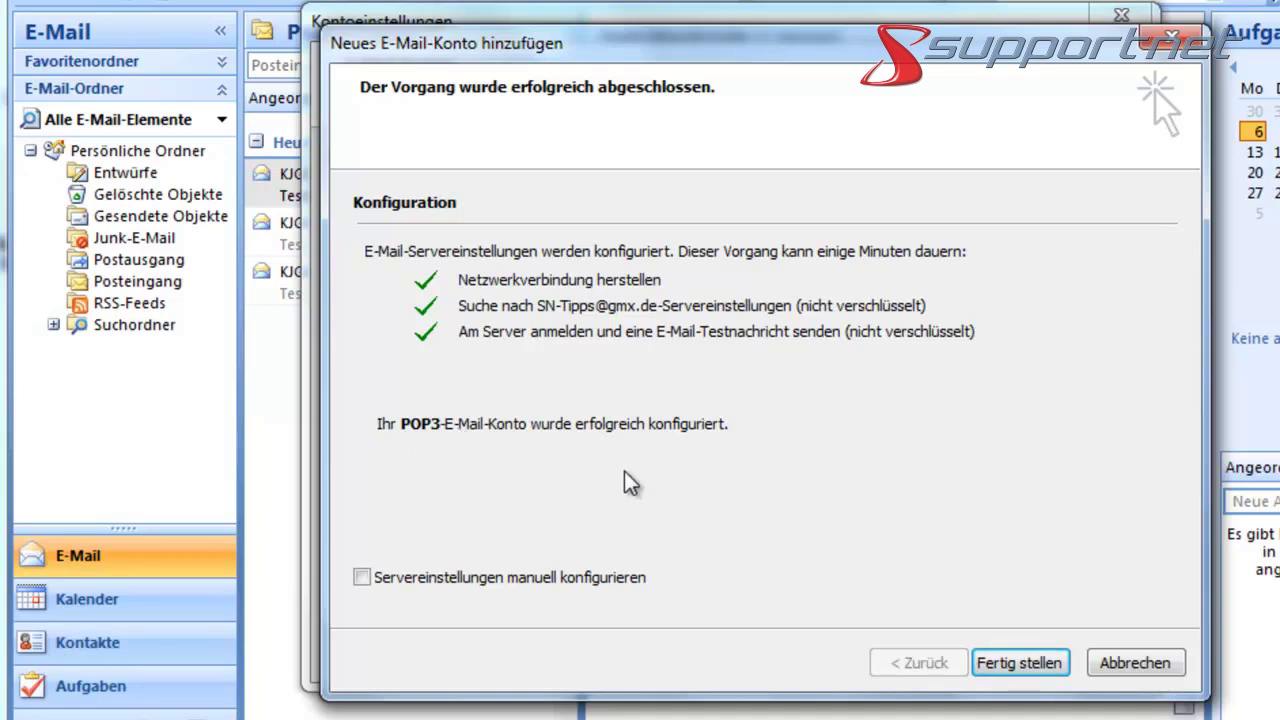
pyautogui.click(1045, 664)
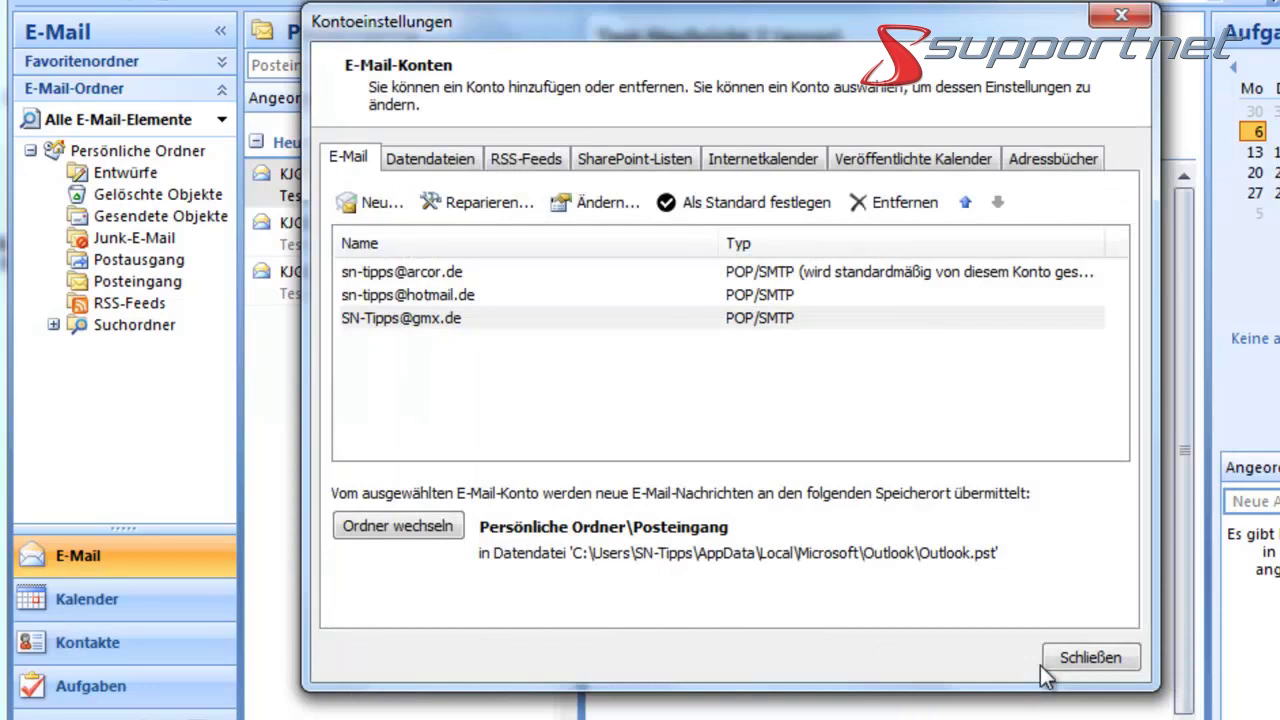
# - Edit the GMX account, changing its servers to pop.gmx.net and smtp.gmx.net
pyautogui.click(469, 318)
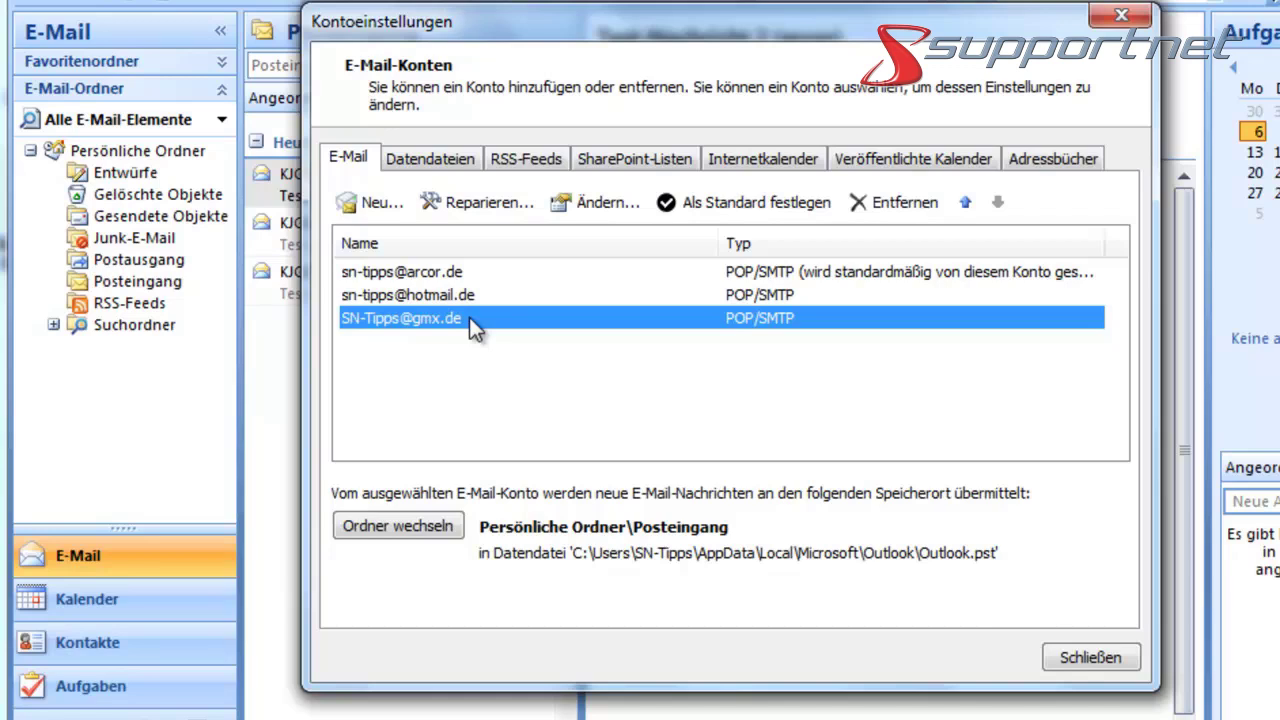
pyautogui.click(585, 199)
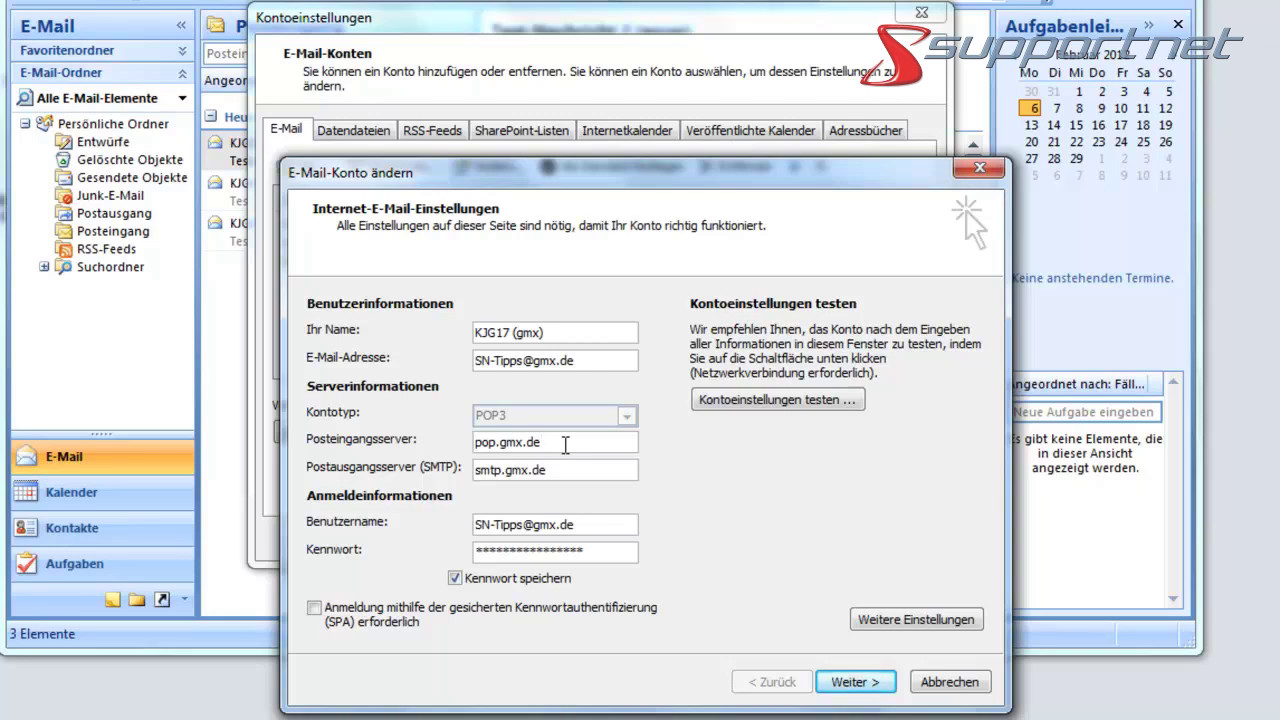
pyautogui.press('BackSpace')
pyautogui.press('BackSpace')
pyautogui.write('net')
pyautogui.click(557, 469)
pyautogui.press('BackSpace')
pyautogui.press('BackSpace')
pyautogui.write('net')
# - In the account's additional settings, require an SSL connection for incoming mail on the Erweitert tab
pyautogui.click(884, 624)
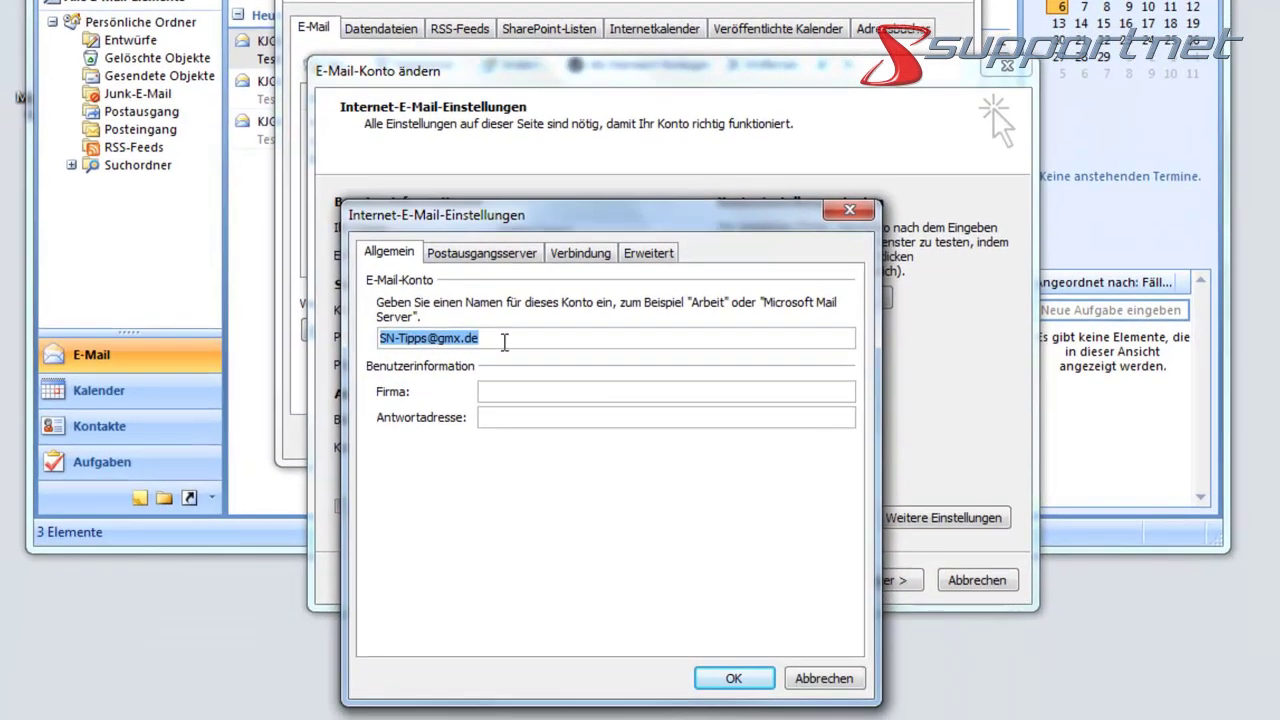
pyautogui.click(501, 258)
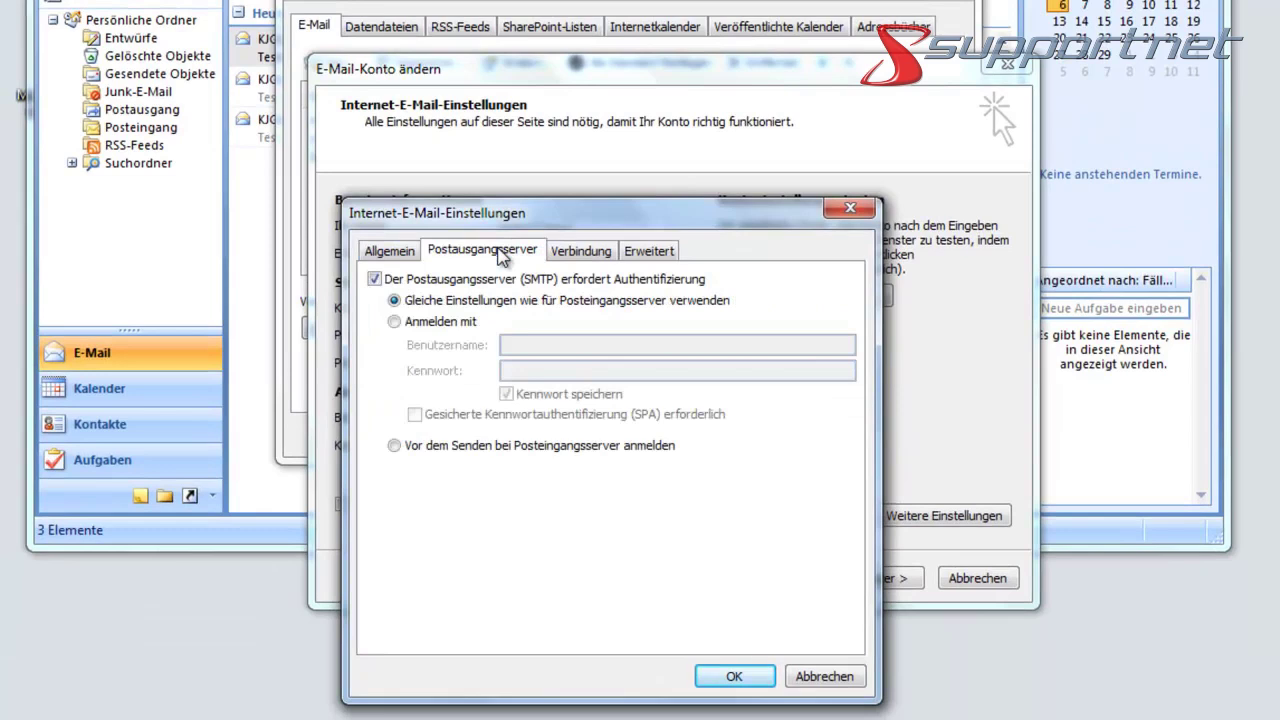
pyautogui.click(577, 252)
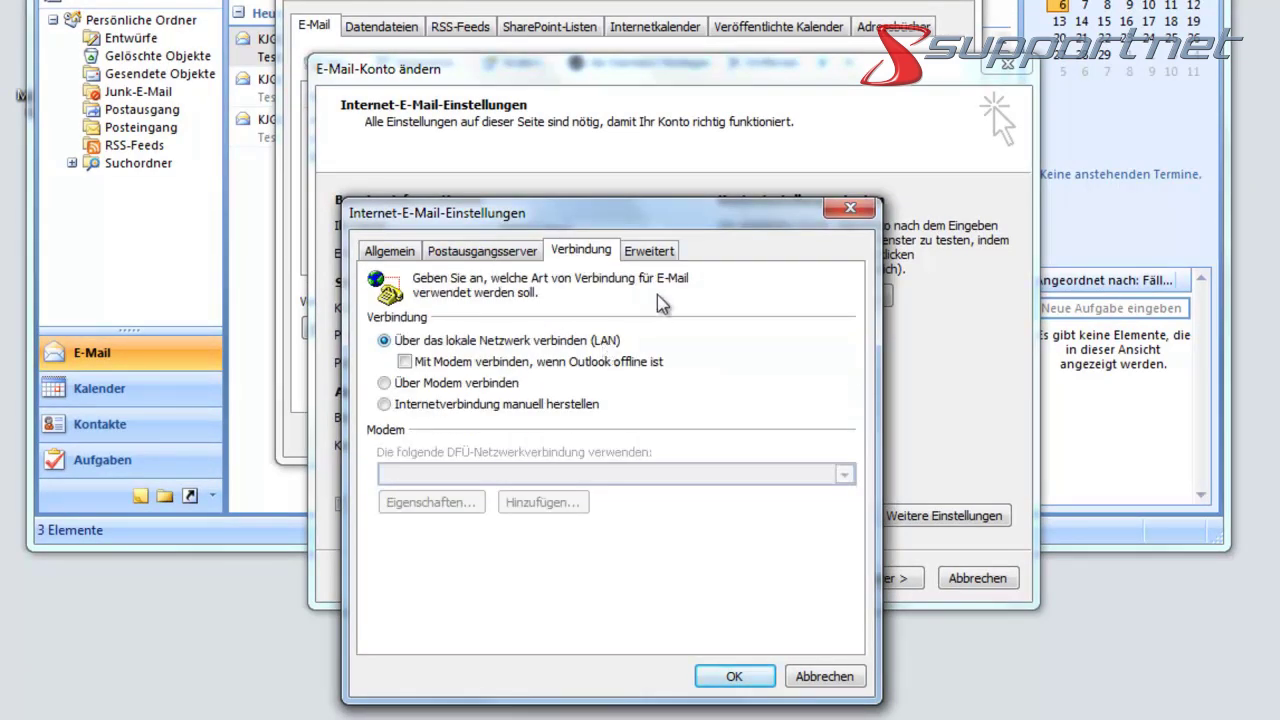
pyautogui.click(668, 258)
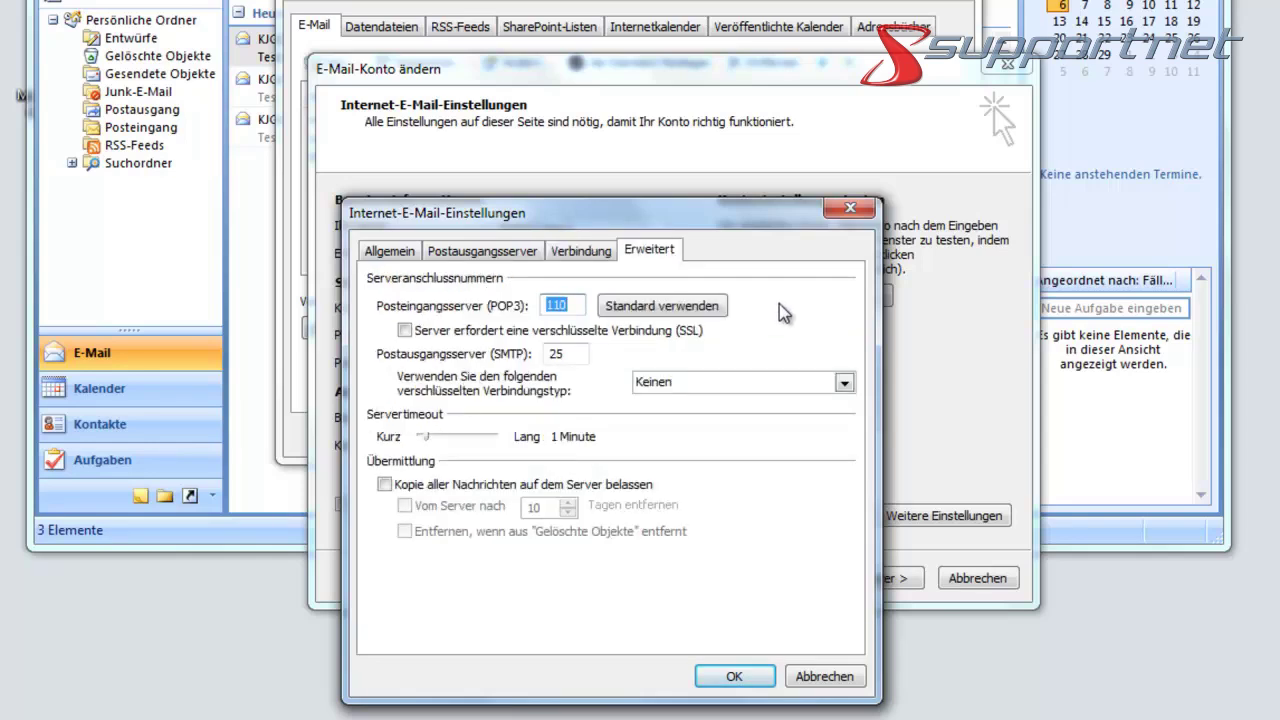
pyautogui.click(404, 330)
# - Set outgoing encryption to SSL with SMTP port 465 and confirm the settings
pyautogui.click(846, 390)
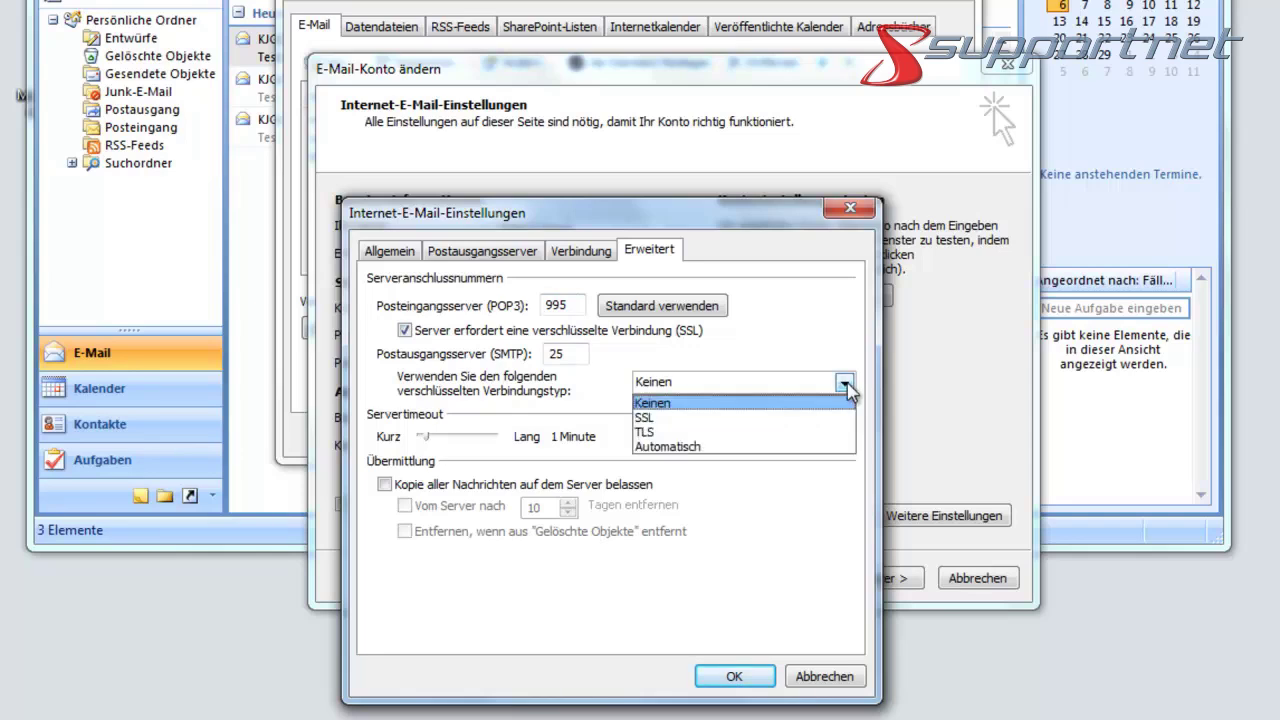
pyautogui.click(757, 424)
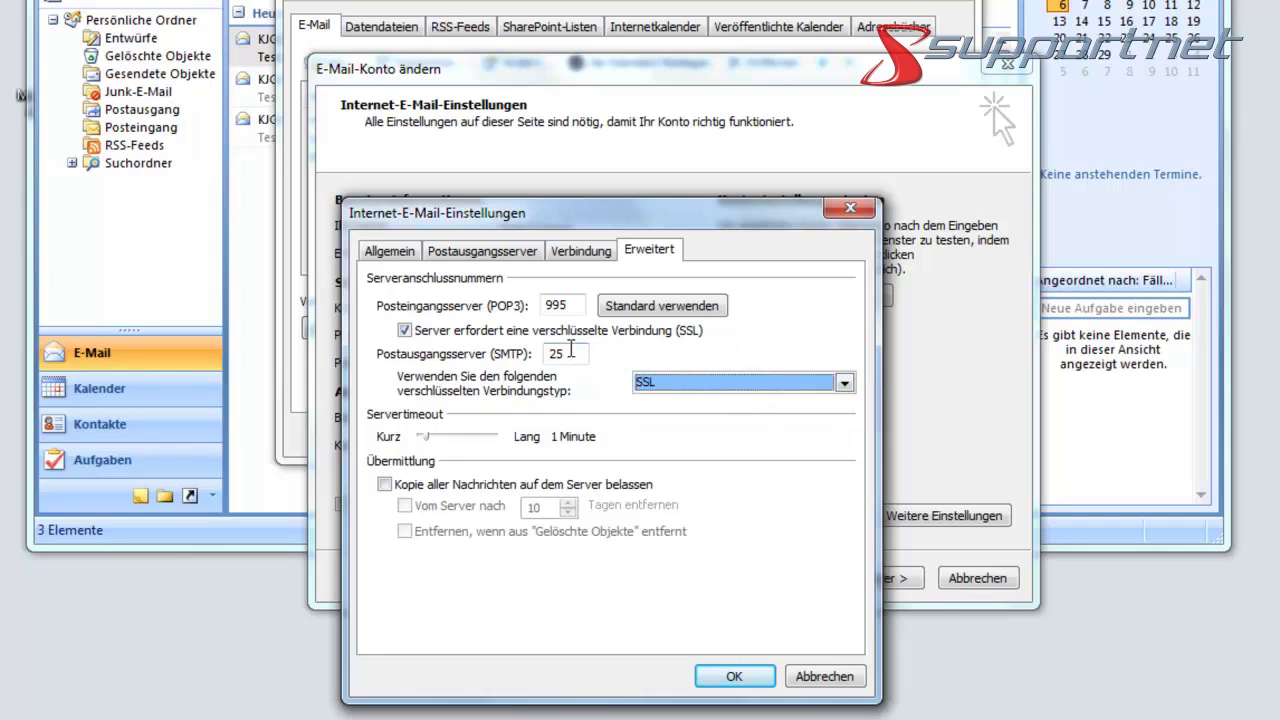
pyautogui.doubleClick(556, 353)
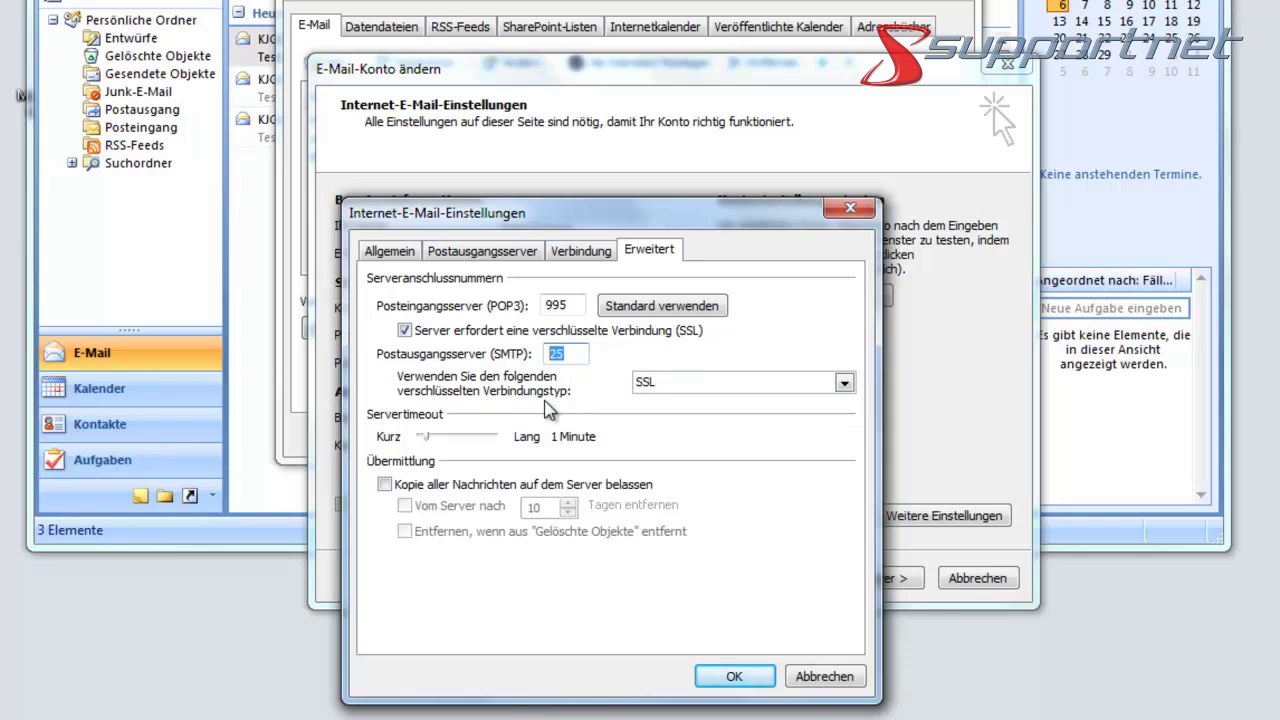
pyautogui.write('465')
pyautogui.click(737, 677)
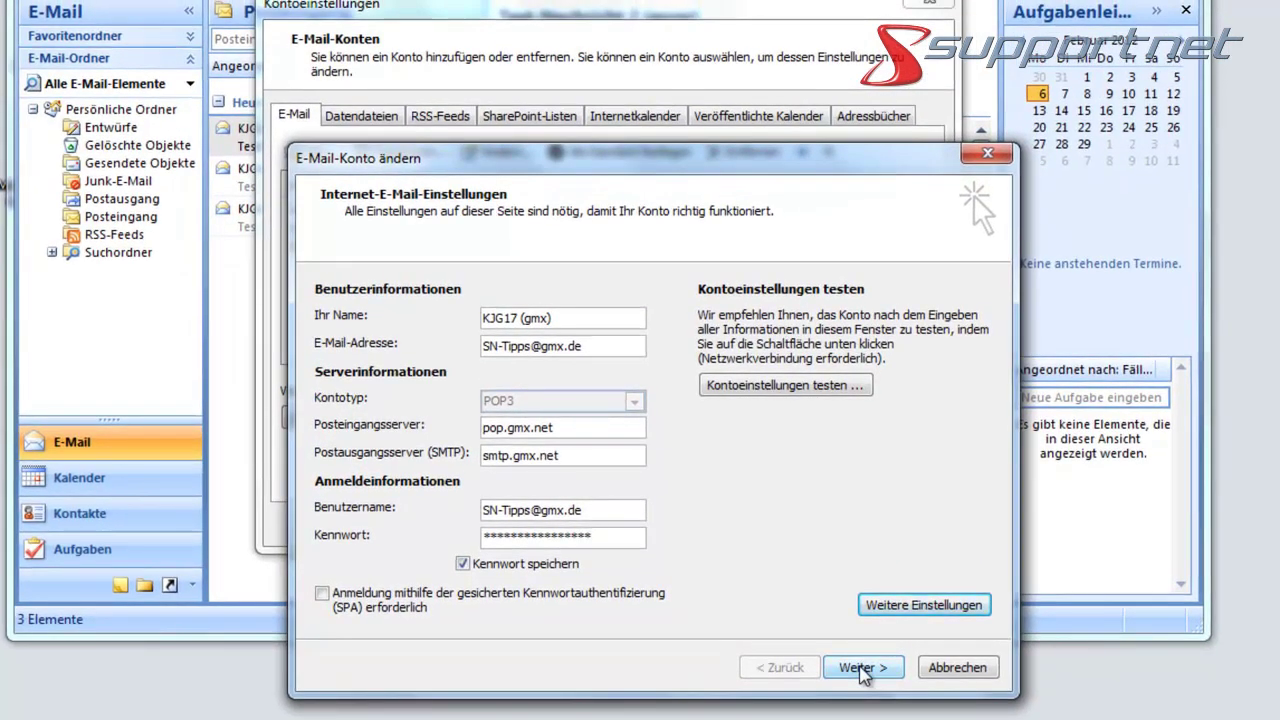
pyautogui.click(862, 670)
# - Complete the GMX account change and close the Kontoeinstellungen dialog
pyautogui.click(862, 670)
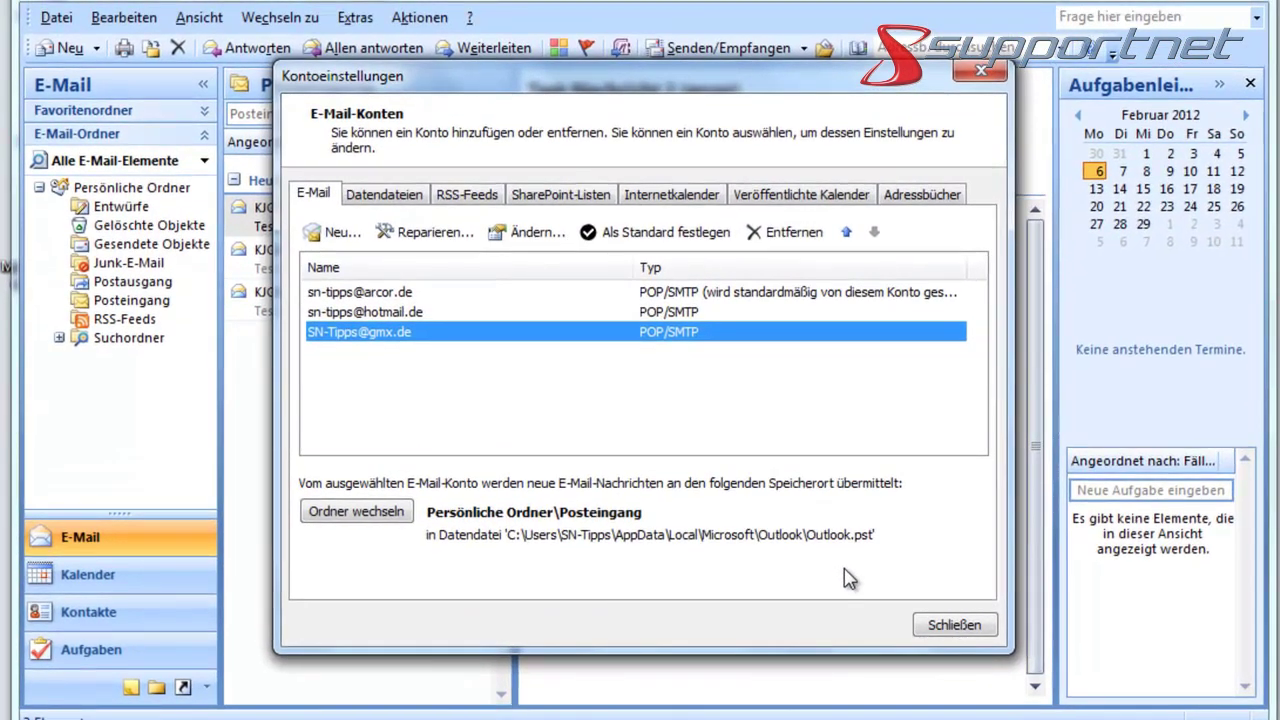
pyautogui.click(981, 75)
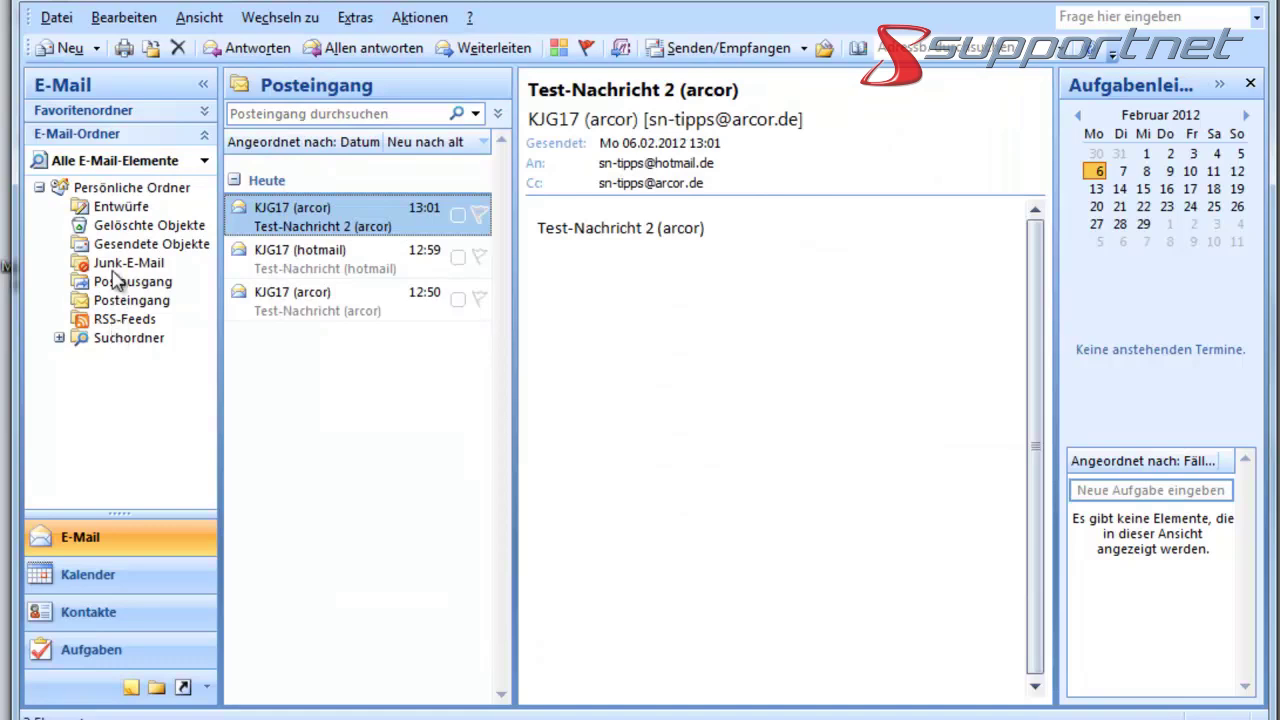
pyautogui.click(97, 55)
# - Address a new GMX-account message to the Arcor address, Cc the Hotmail and GMX addresses
pyautogui.click(97, 78)
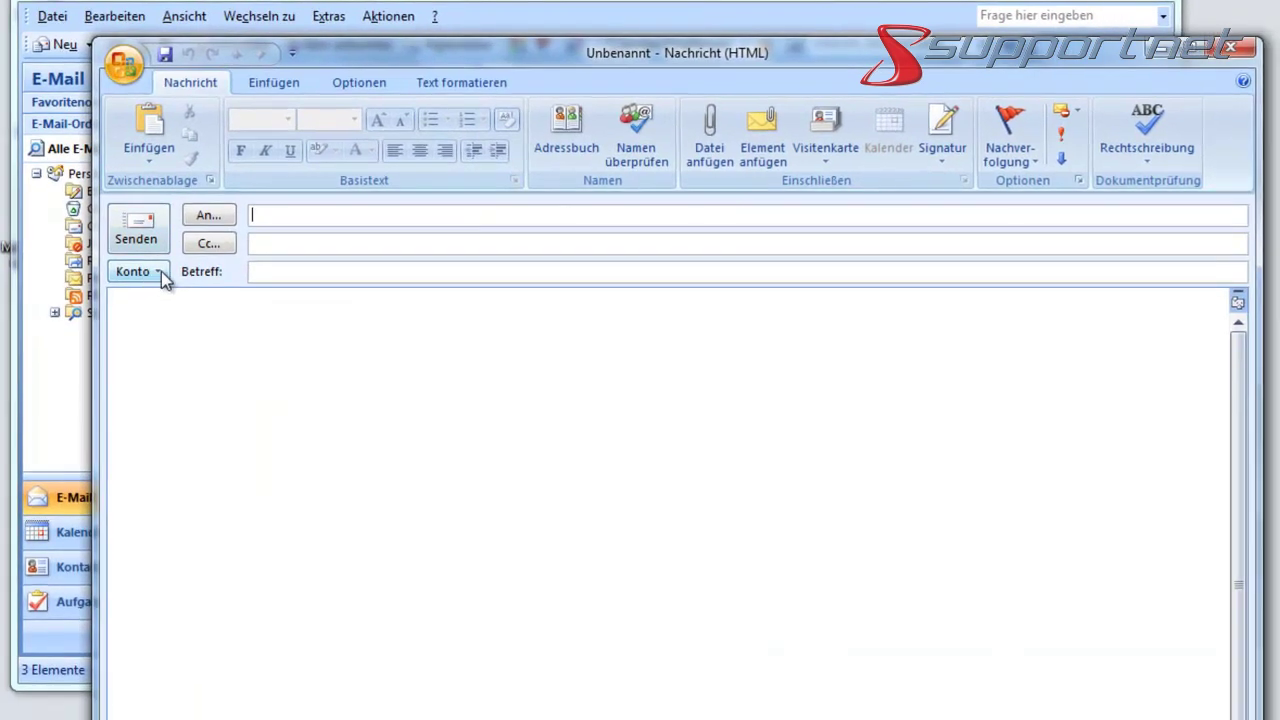
pyautogui.click(158, 271)
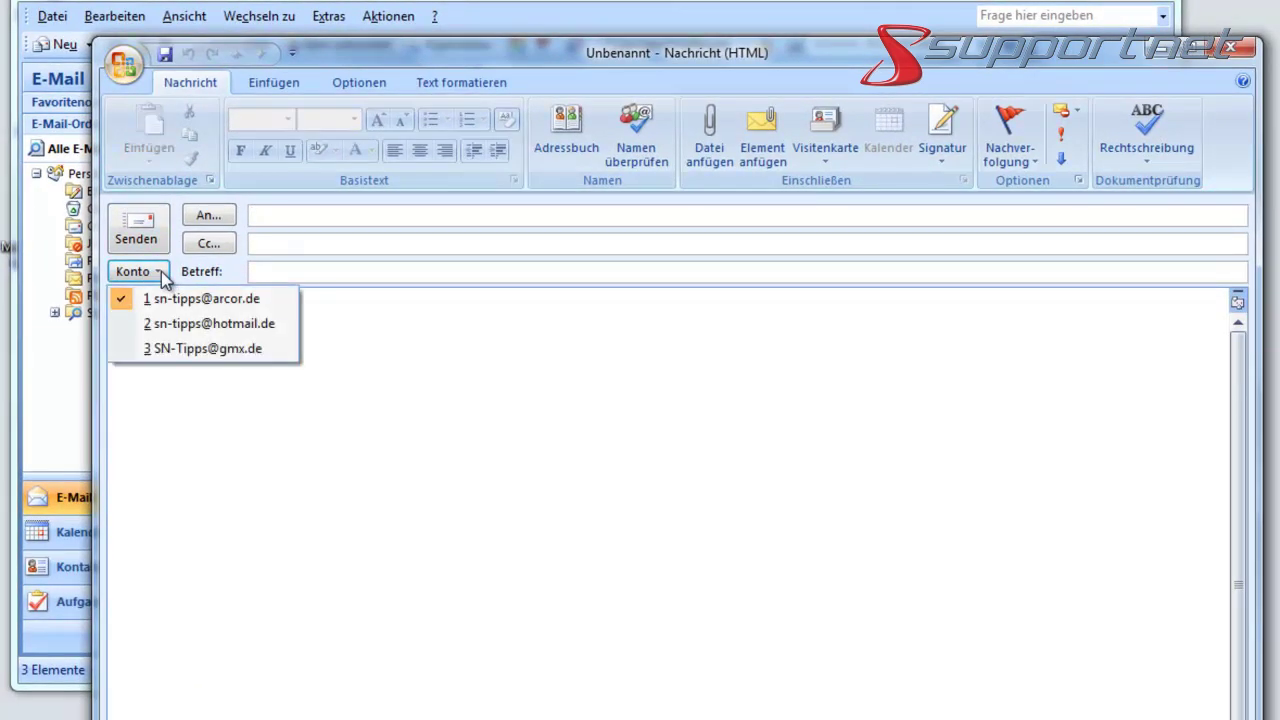
pyautogui.click(173, 346)
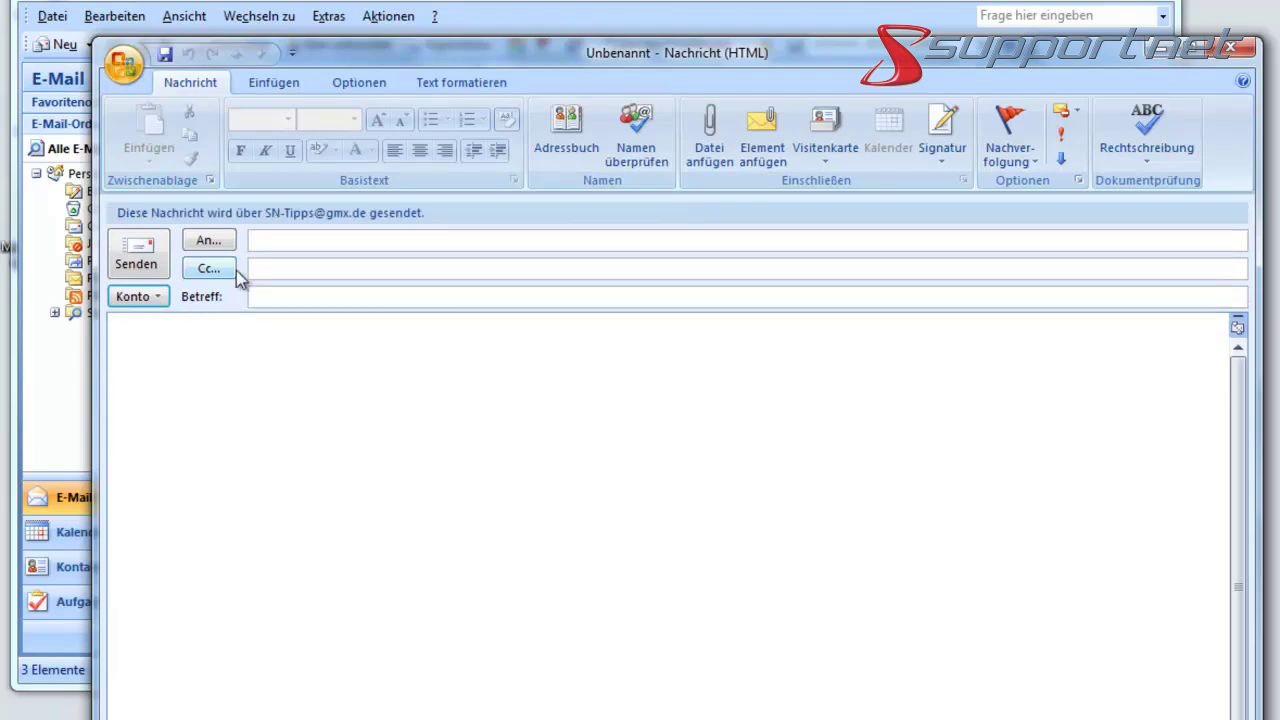
pyautogui.click(262, 241)
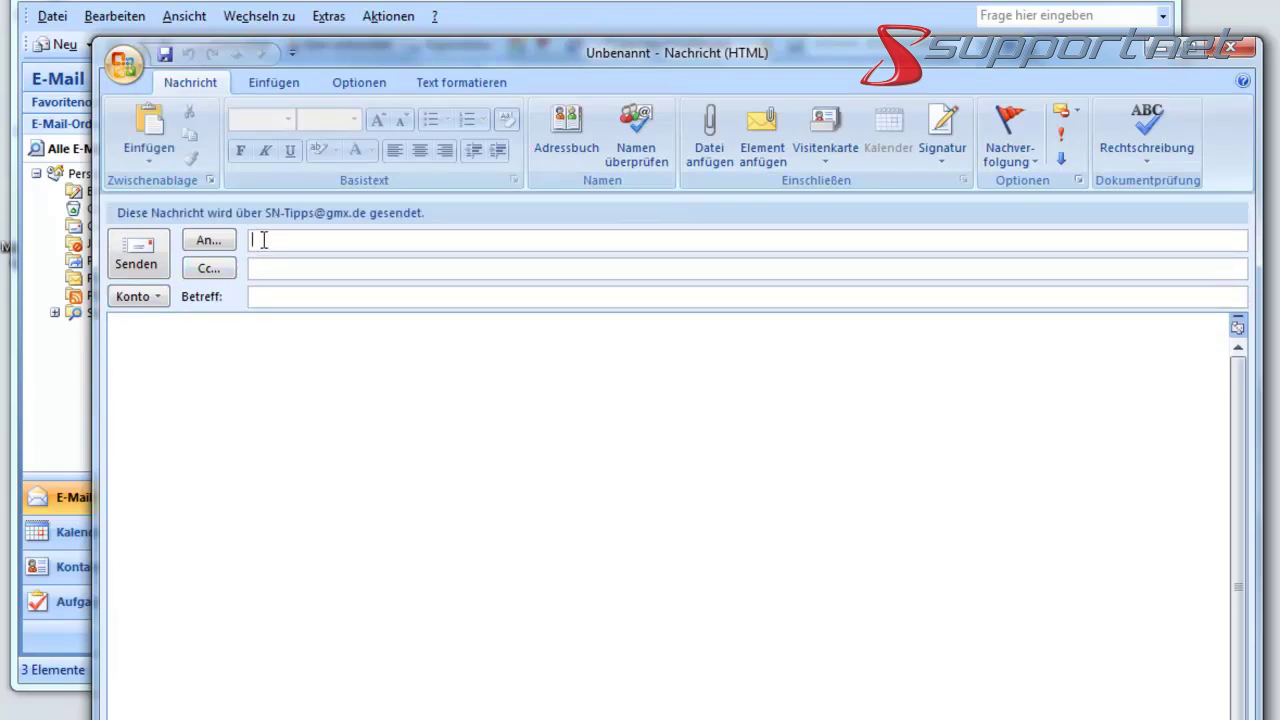
pyautogui.write('sn')
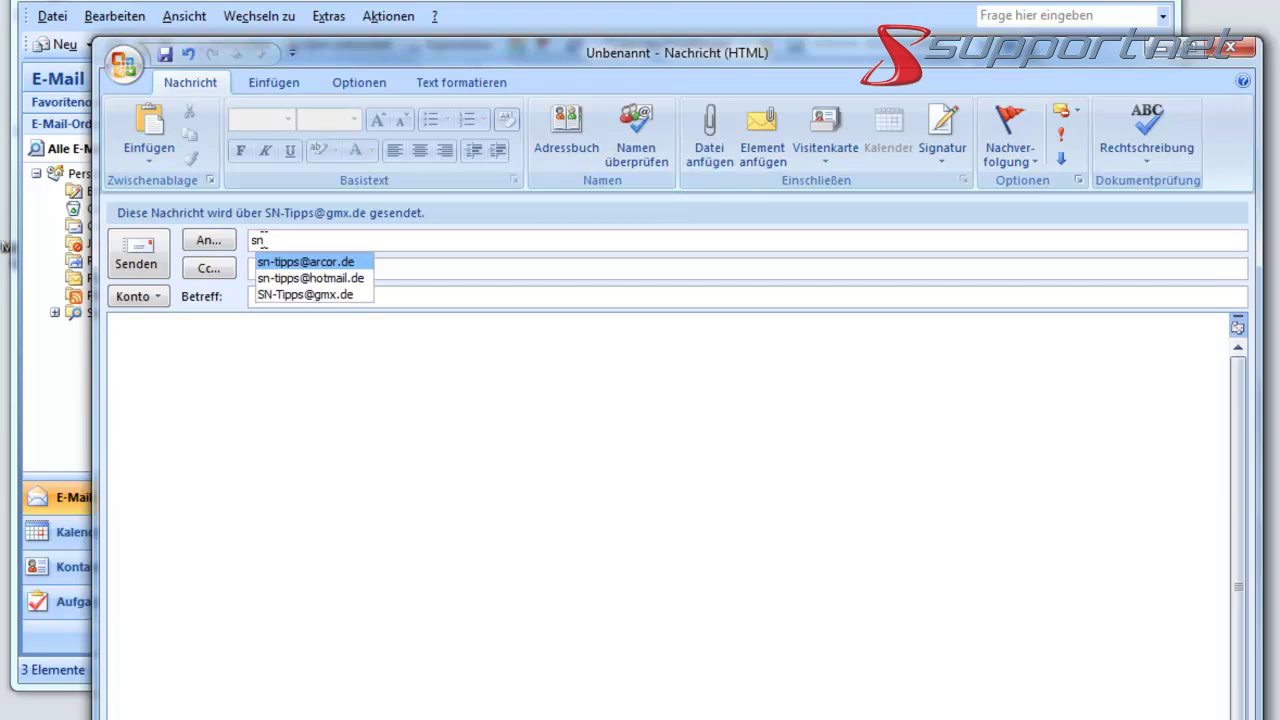
pyautogui.click(322, 266)
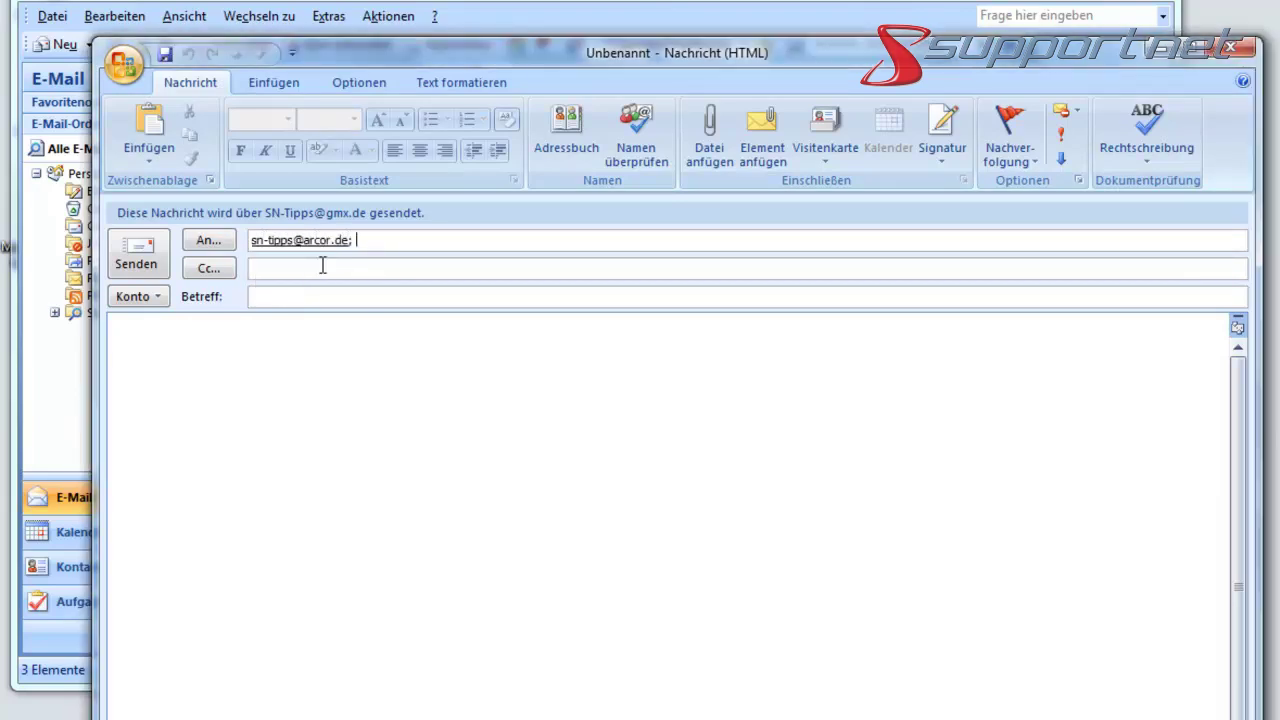
pyautogui.click(293, 266)
pyautogui.write('sn')
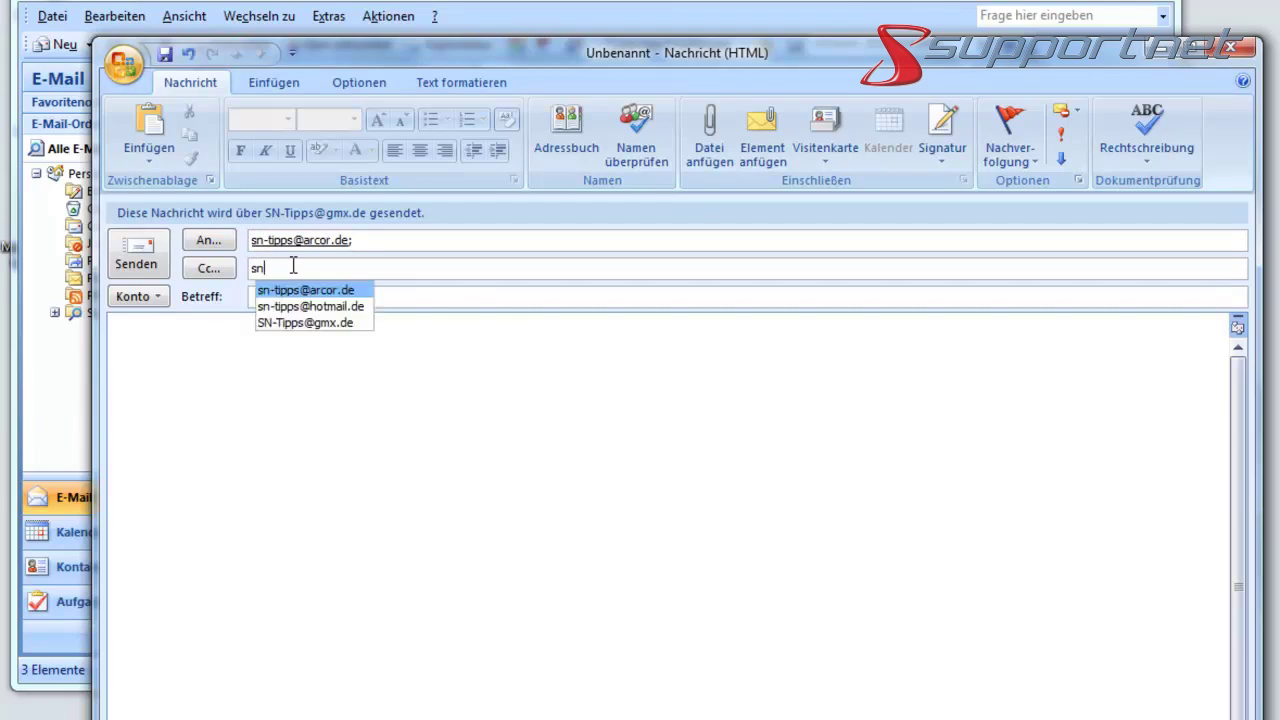
pyautogui.click(313, 305)
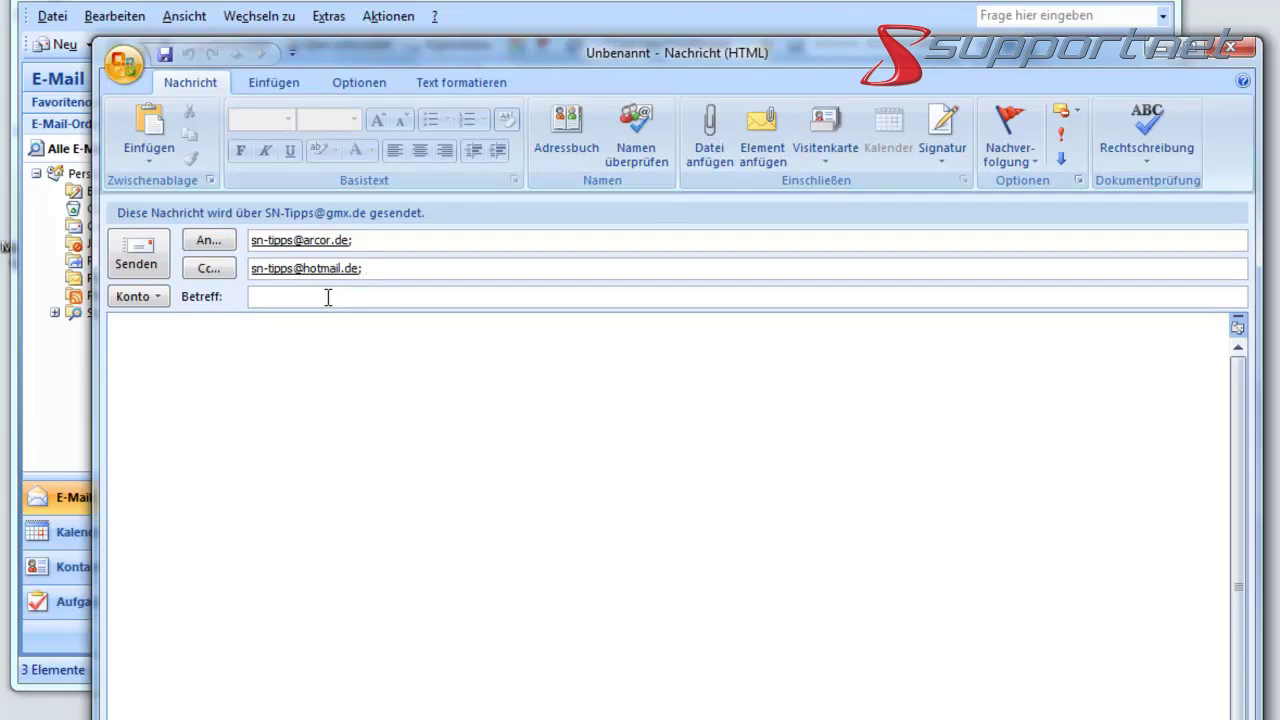
pyautogui.write('sn')
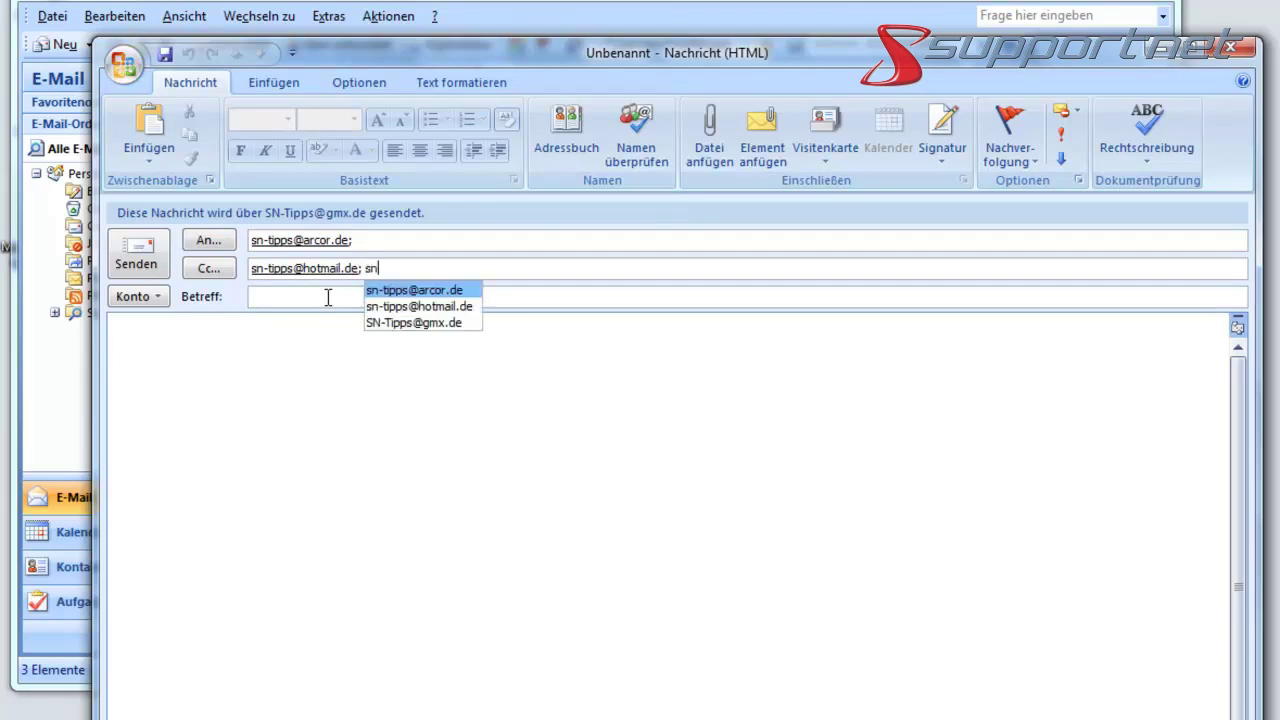
pyautogui.click(425, 322)
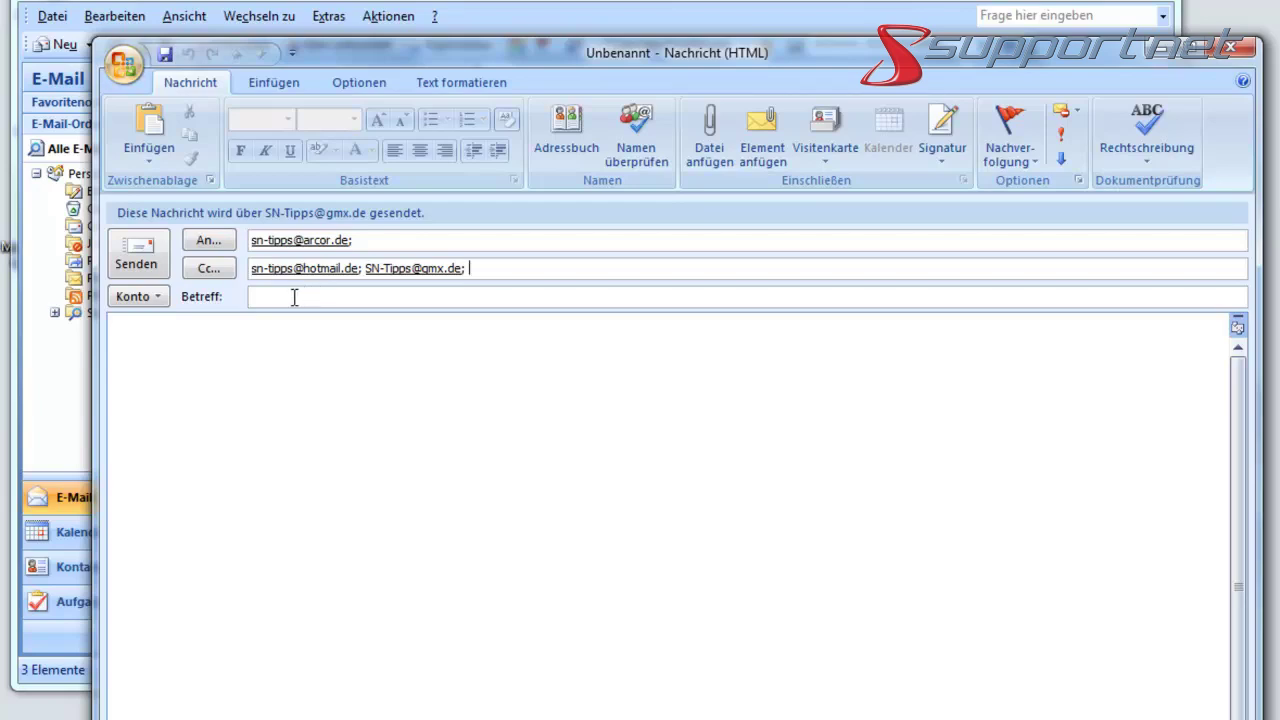
# - Give it the subject 'Test-Nachricht (gmx)', fixing typos, and paste that text into the body
pyautogui.click(294, 297)
pyautogui.write('Test-Nachricht (mx)')
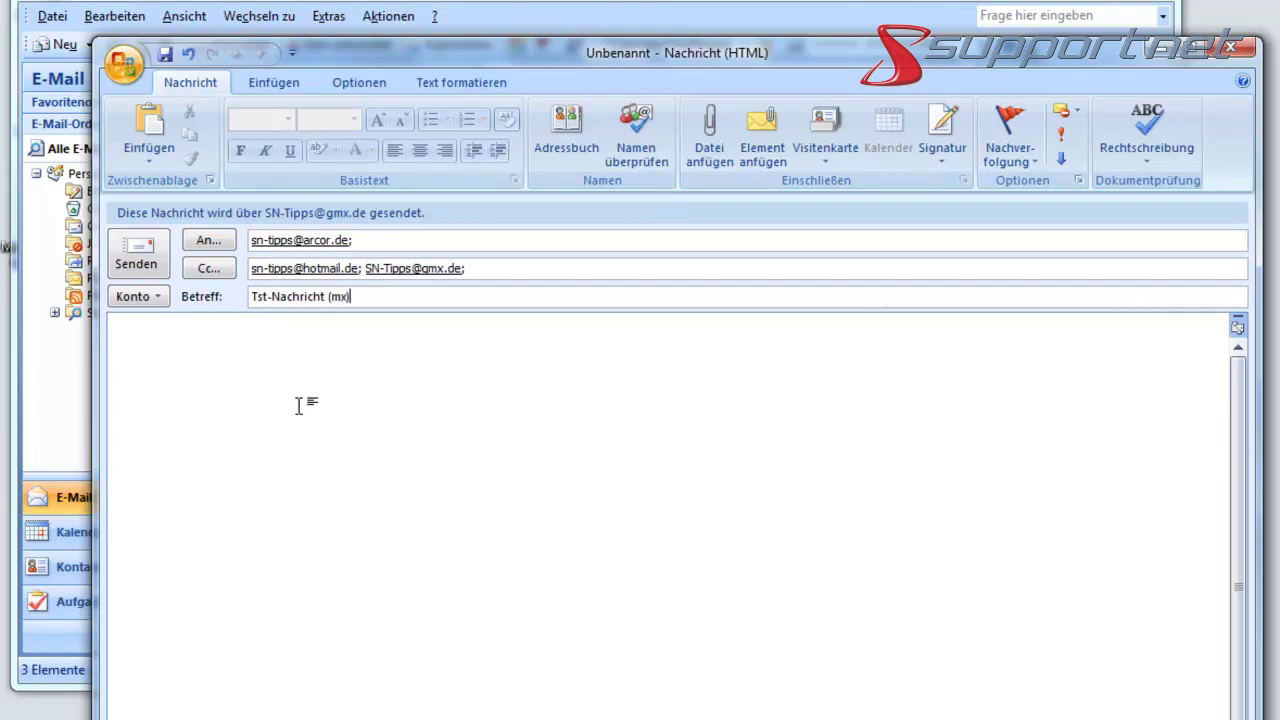
pyautogui.click(258, 296)
pyautogui.write('e')
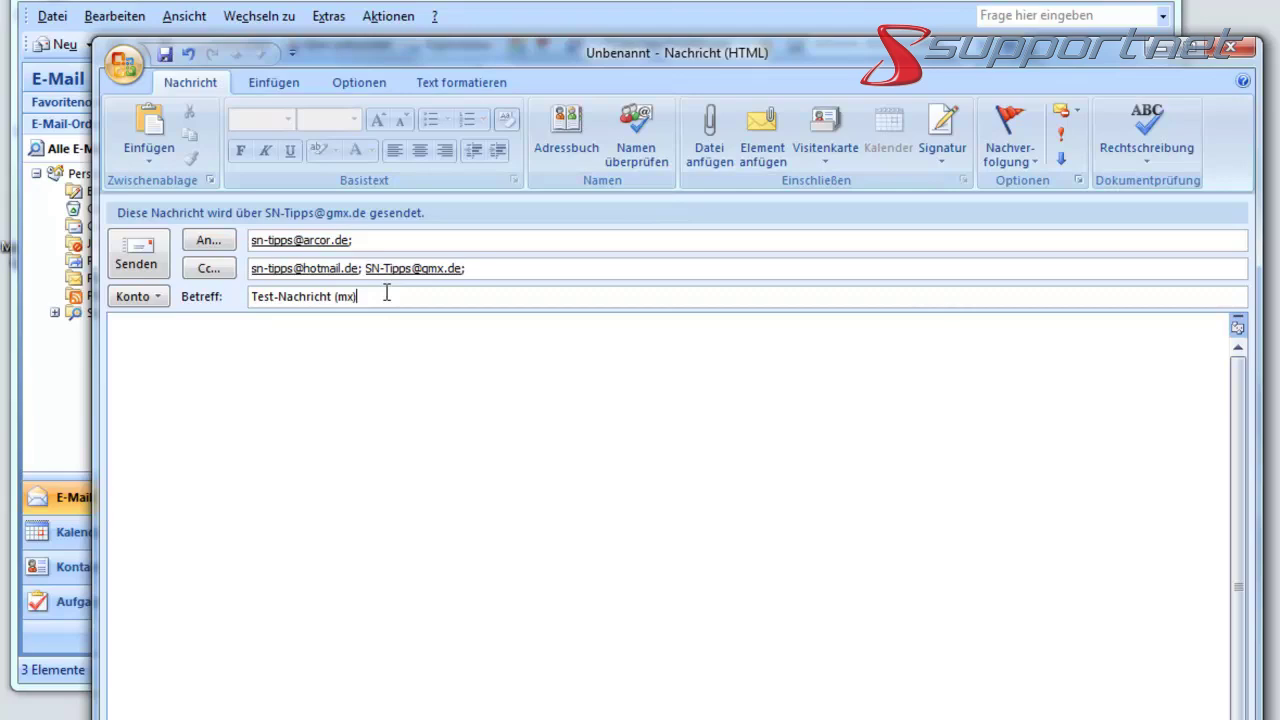
pyautogui.click(337, 296)
pyautogui.write('g')
pyautogui.click(391, 296)
pyautogui.tripleClick(391, 296)
pyautogui.hotkey('ctrl', 'c')
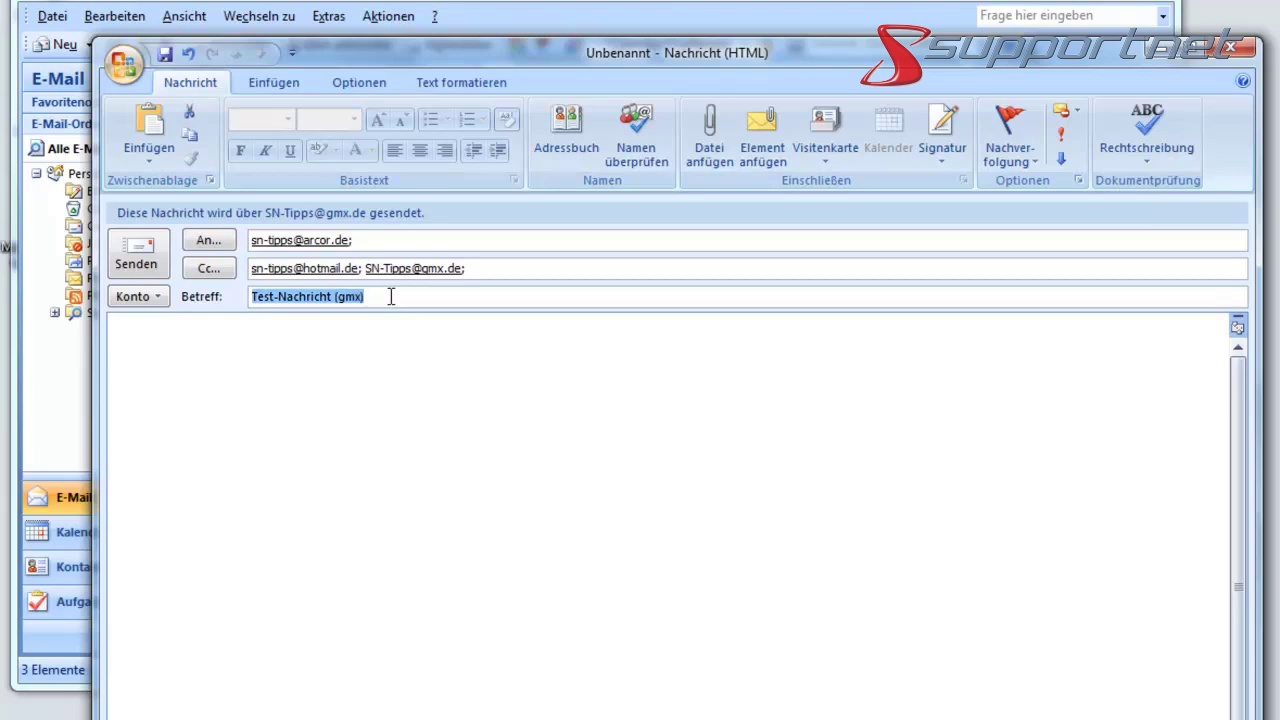
pyautogui.click(340, 360)
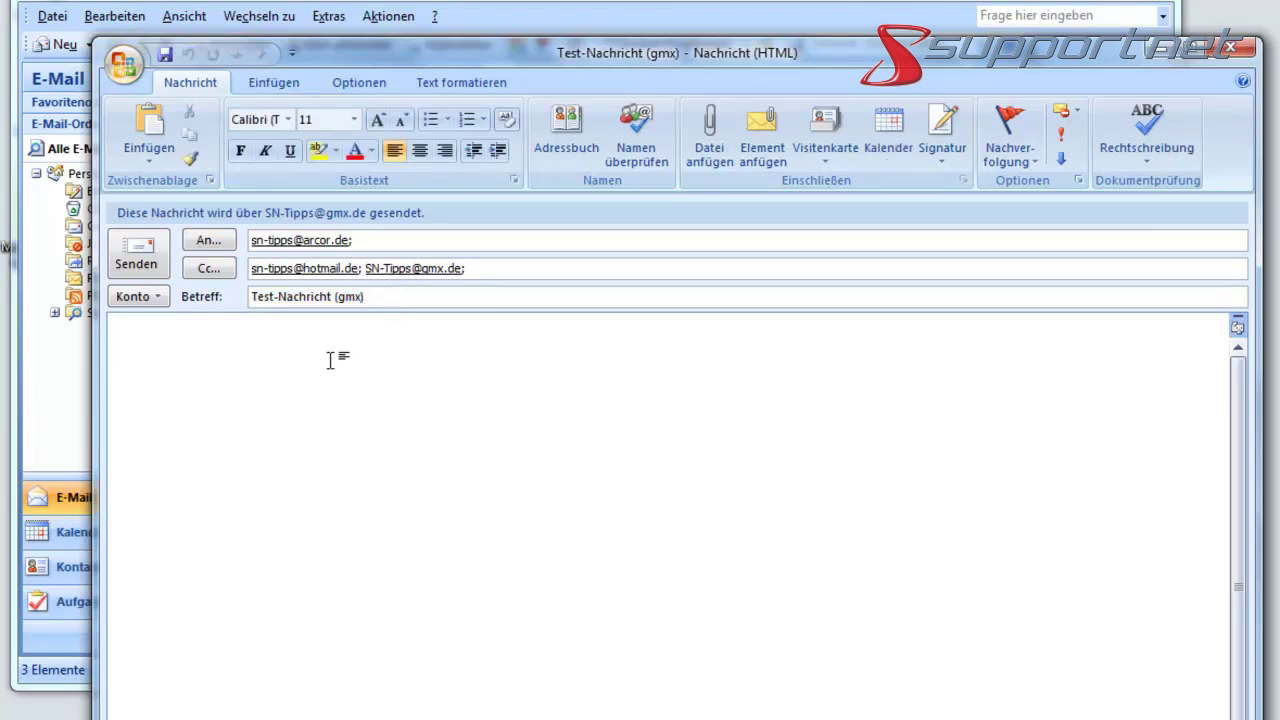
pyautogui.hotkey('ctrl', 'v')
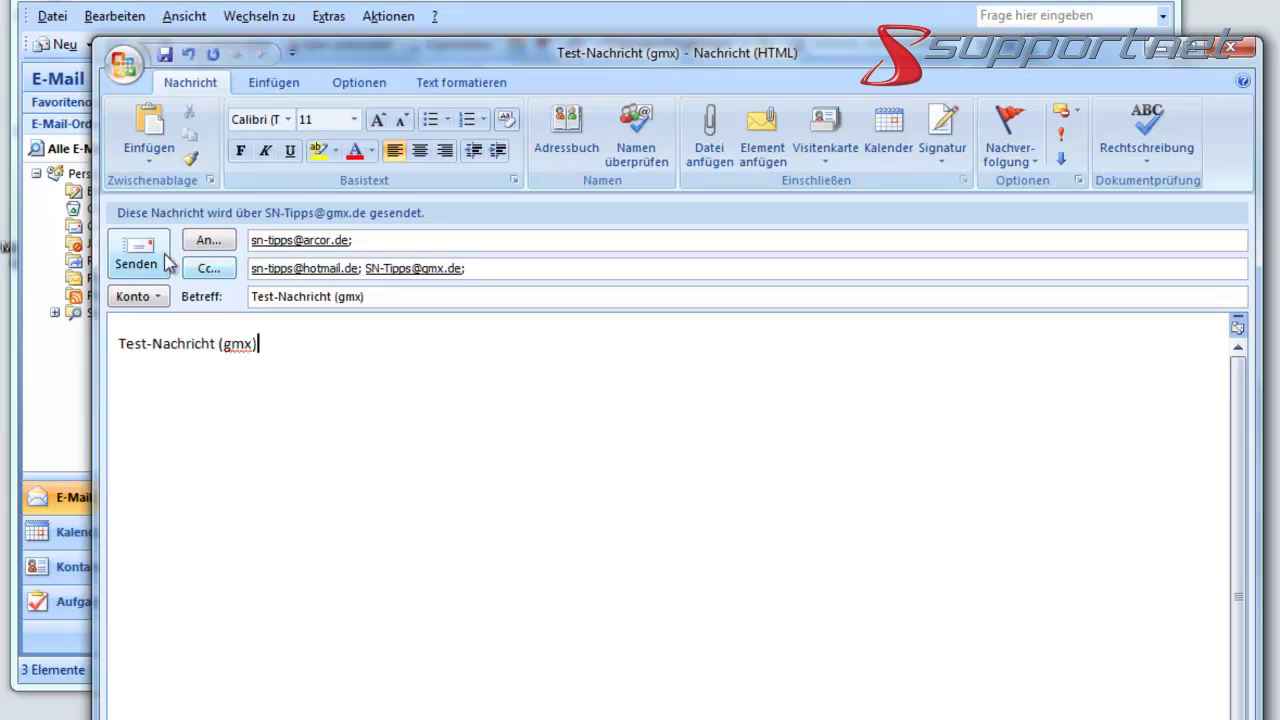
# - Send the GMX test message, review the mail.gmx.net certificate and accept the security warning
pyautogui.click(137, 252)
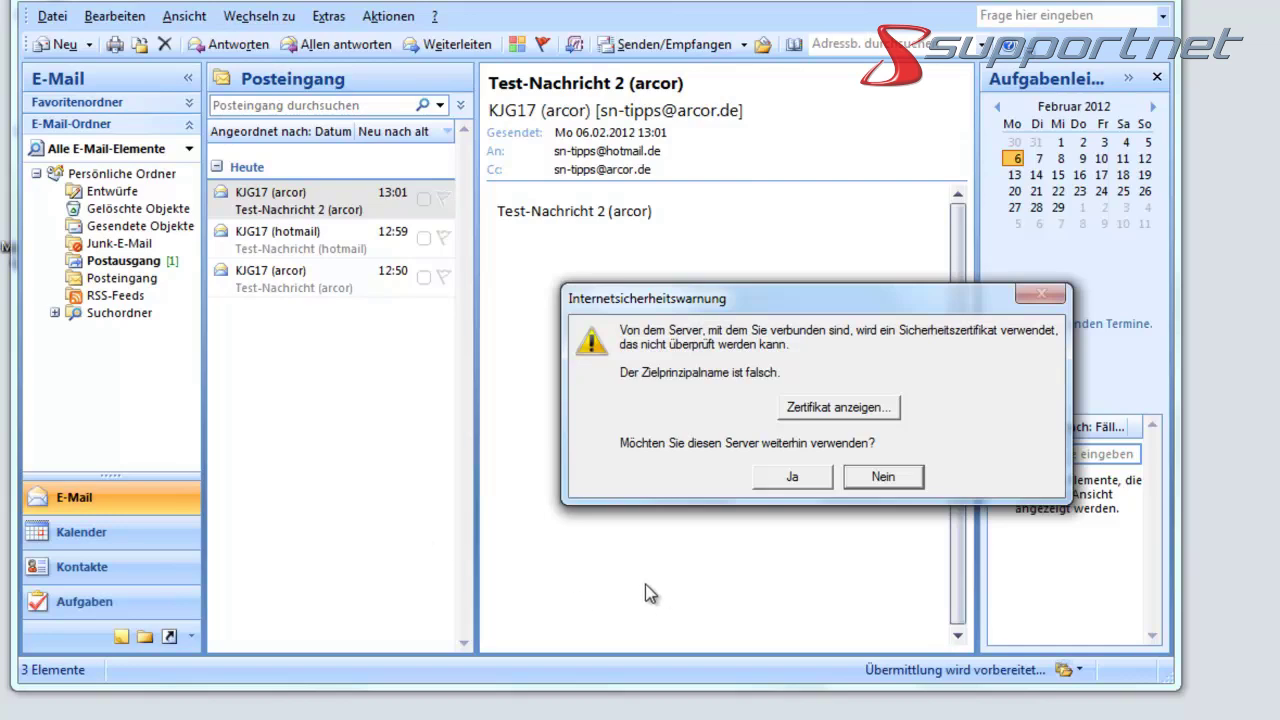
pyautogui.moveTo(820, 297); pyautogui.dragTo(728, 235)
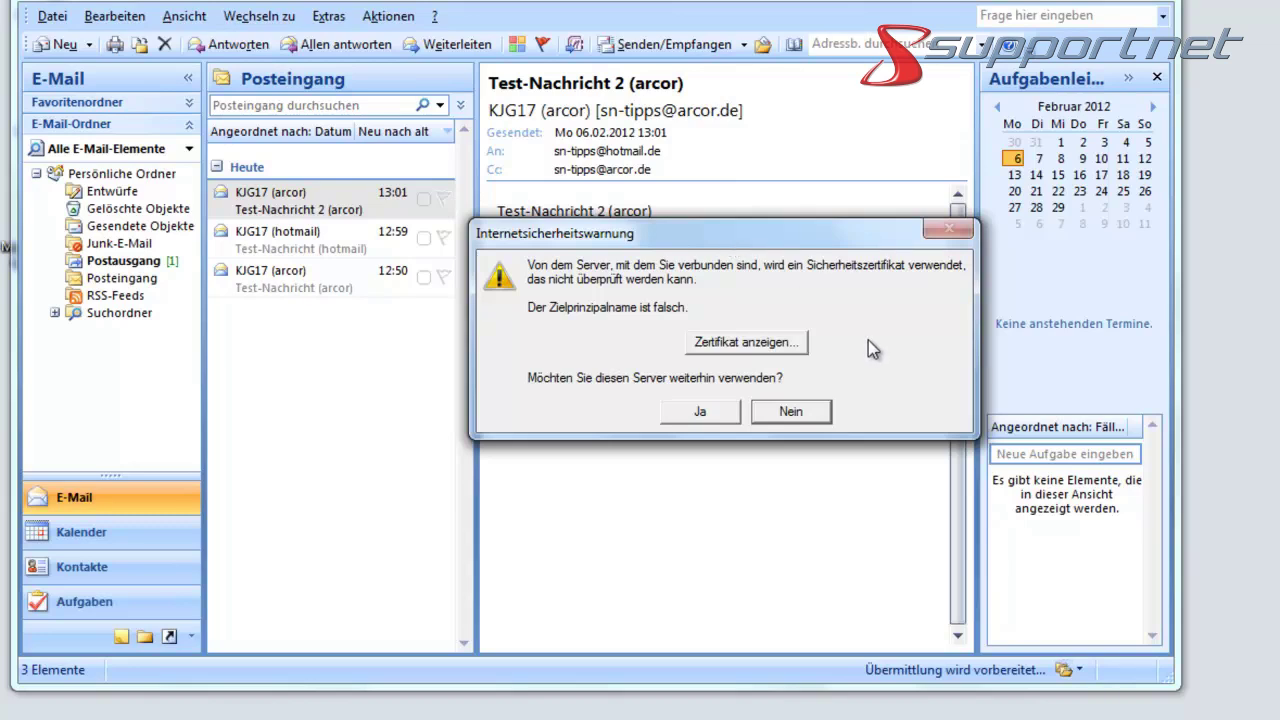
pyautogui.click(744, 343)
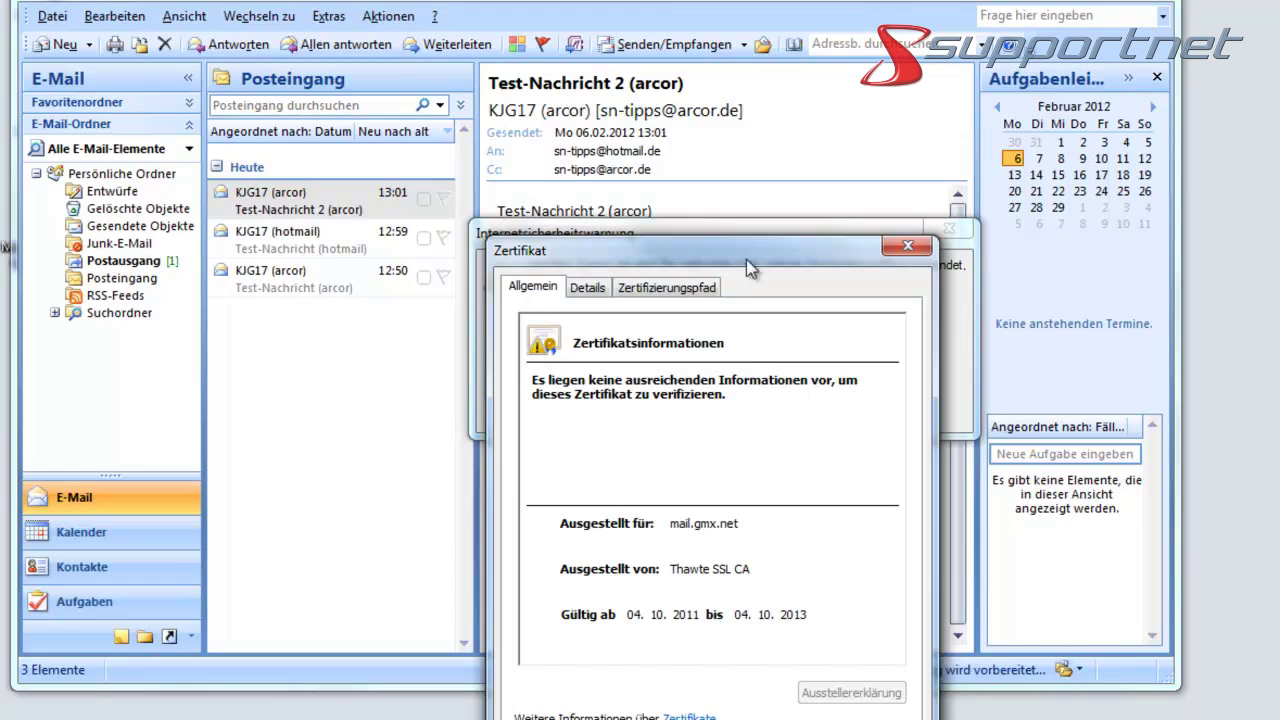
pyautogui.moveTo(745, 257); pyautogui.dragTo(718, 106)
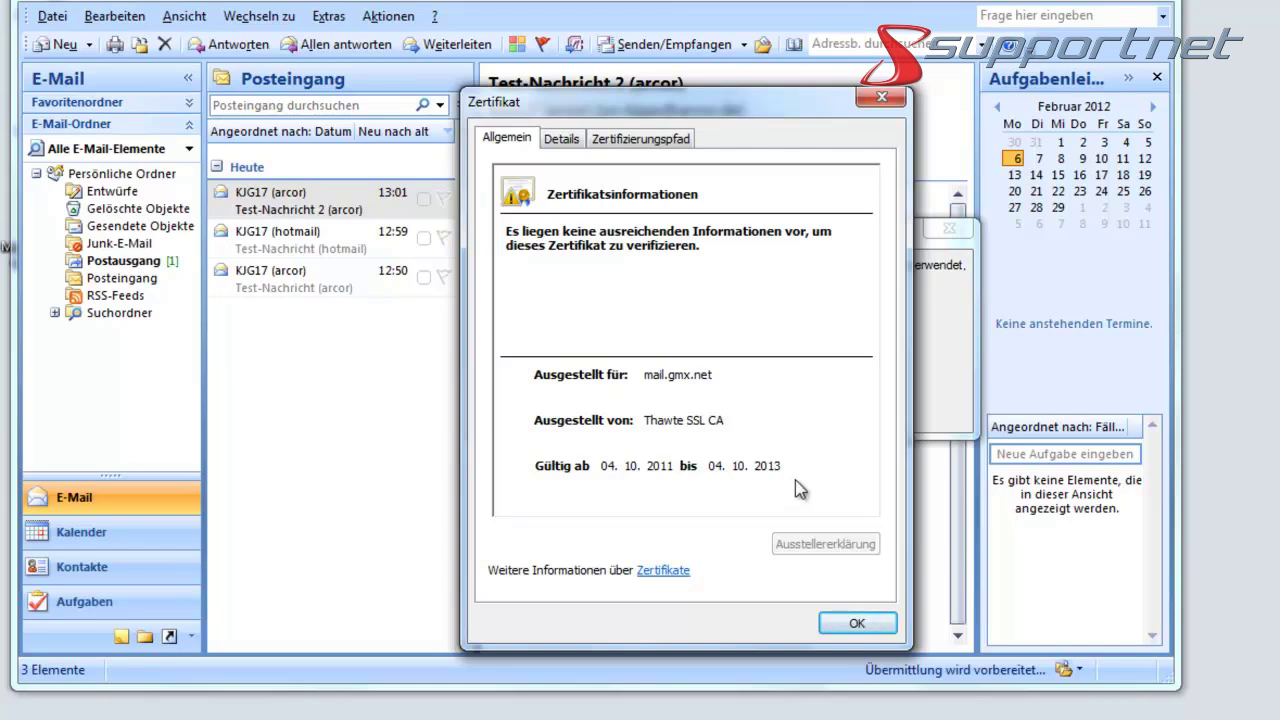
pyautogui.click(850, 625)
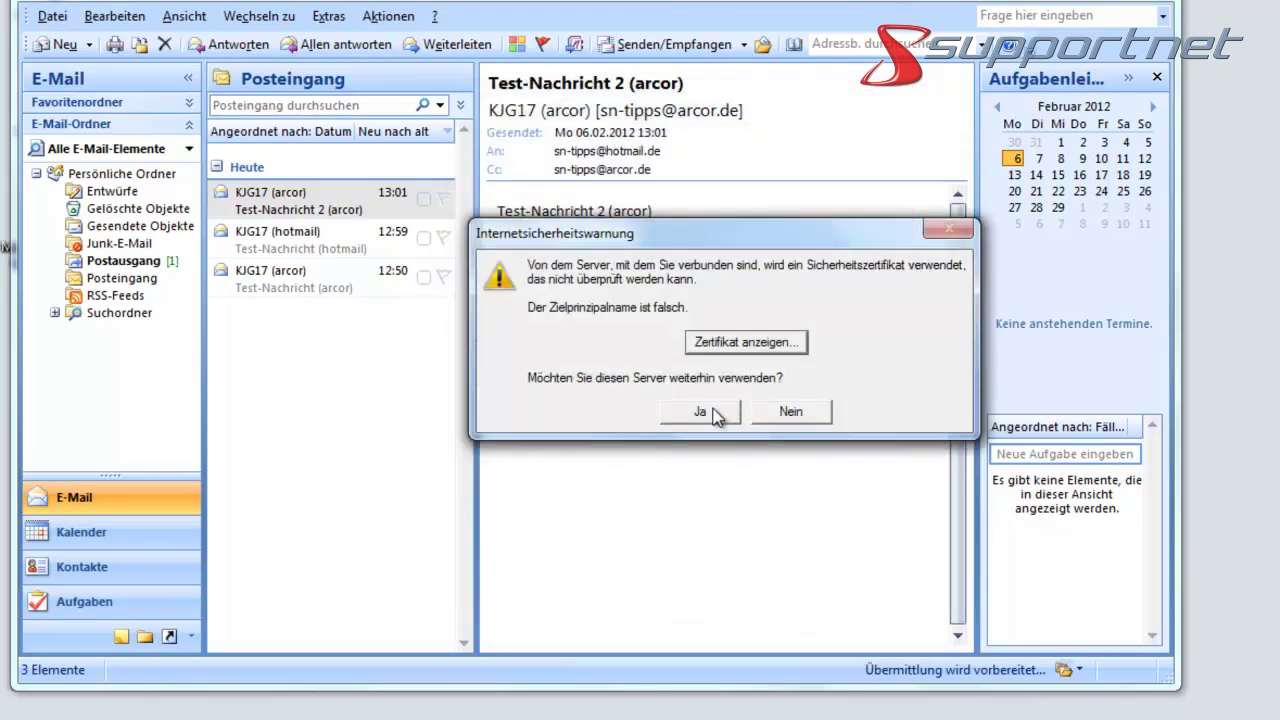
pyautogui.click(714, 414)
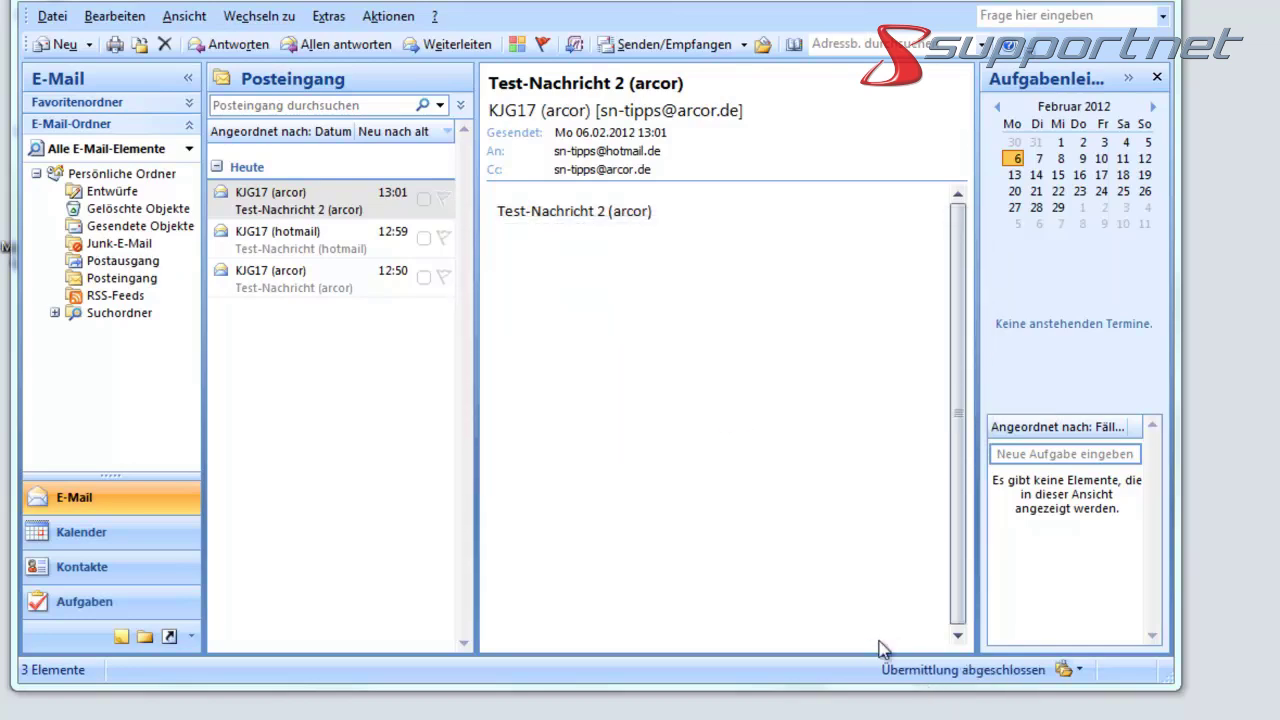
pyautogui.click(125, 261)
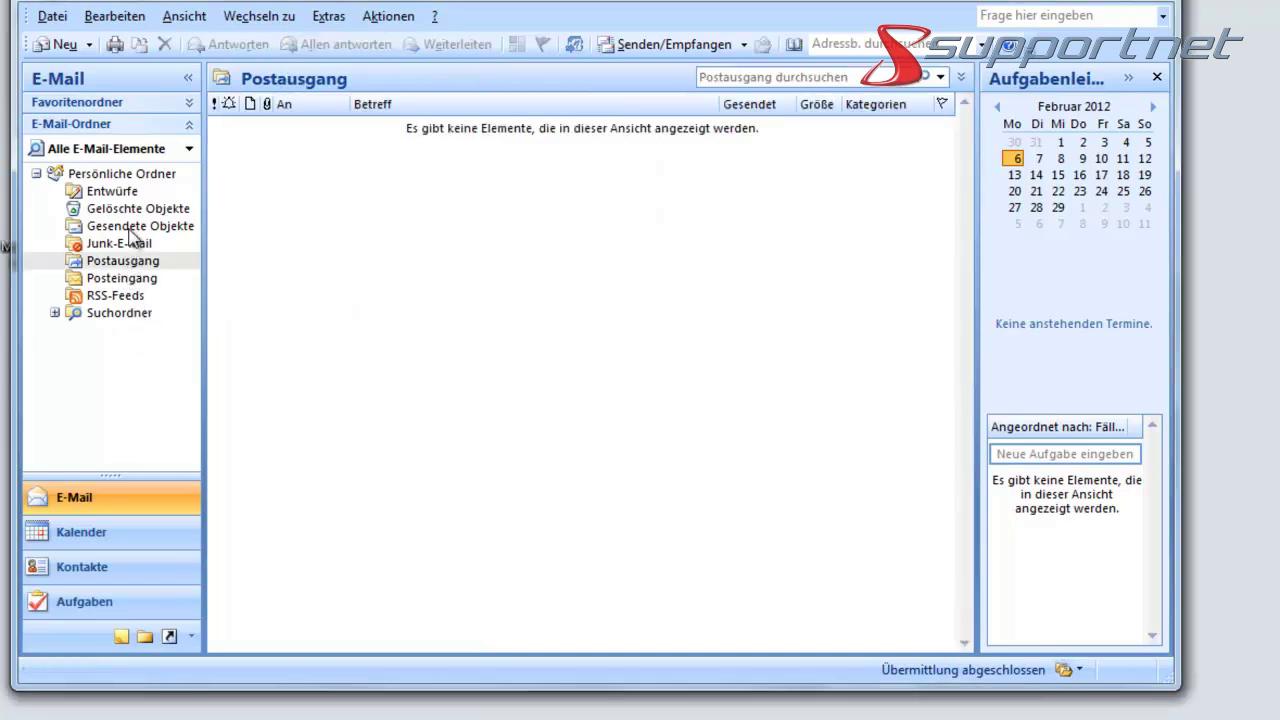
pyautogui.click(136, 226)
pyautogui.moveTo(301, 207)
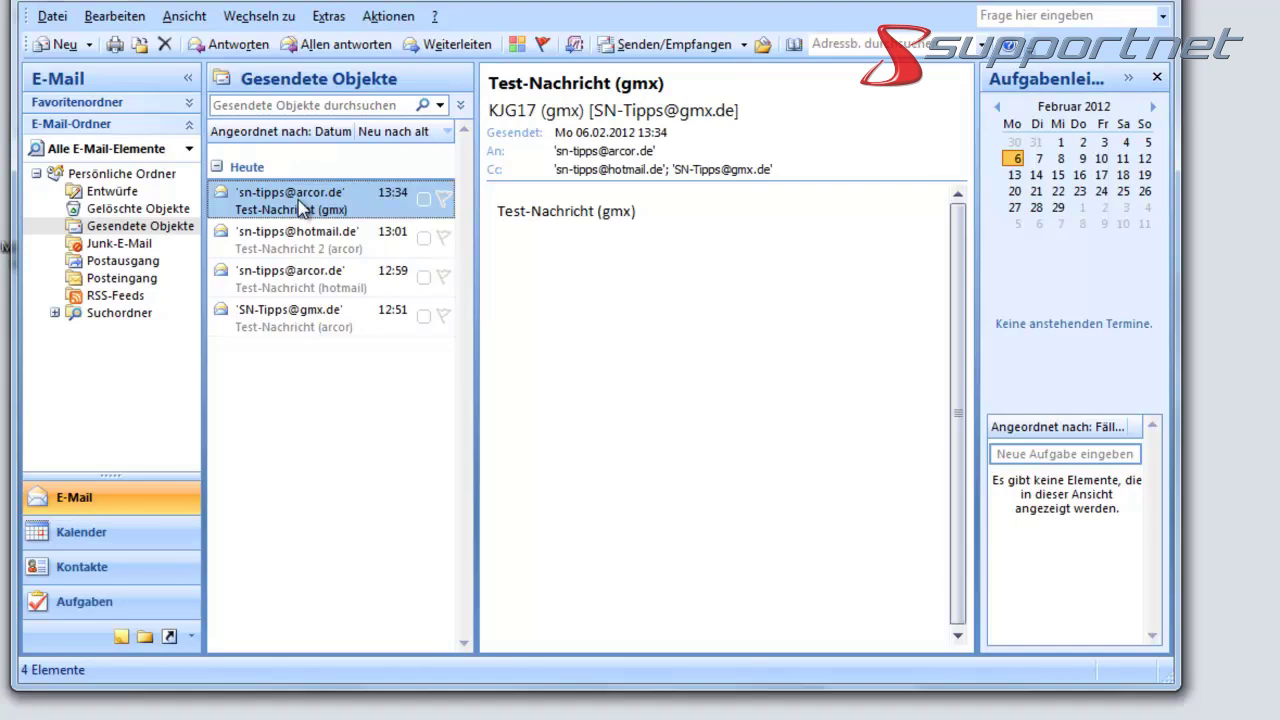
pyautogui.click(133, 279)
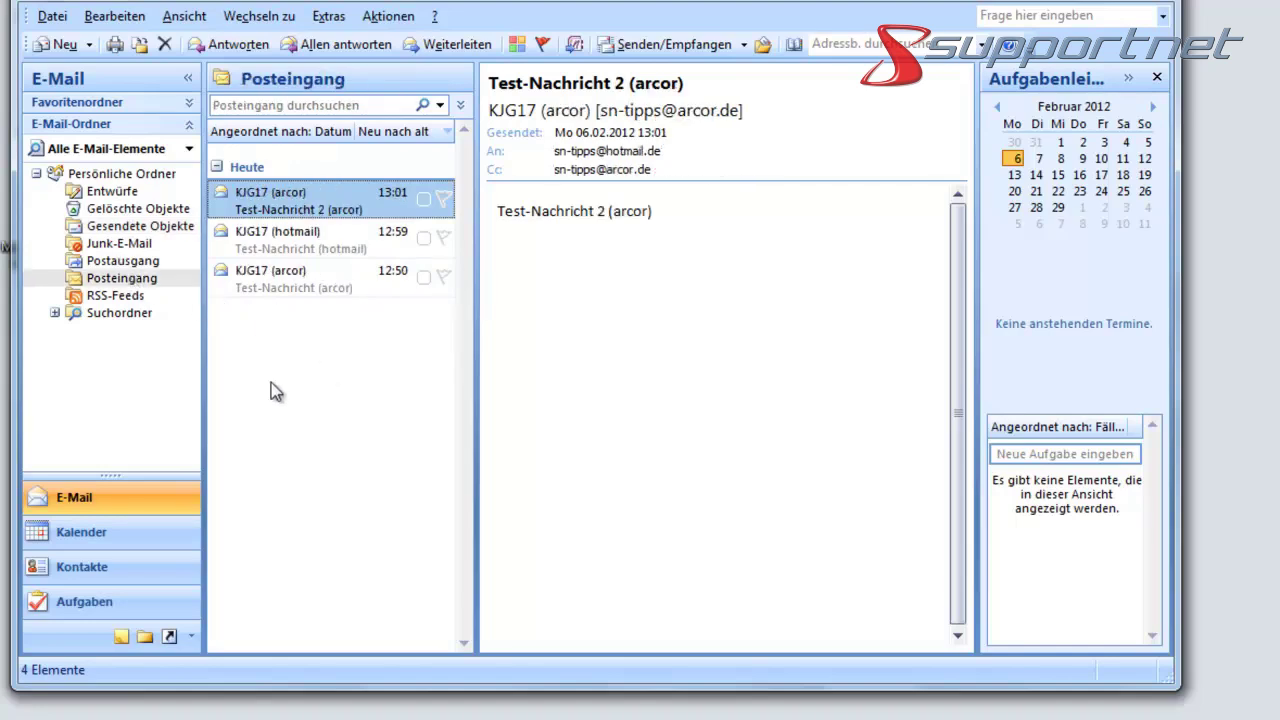
# - Run Senden/Empfangen to receive the gmx test copies and read the Outlook-Testnachricht
pyautogui.click(745, 47)
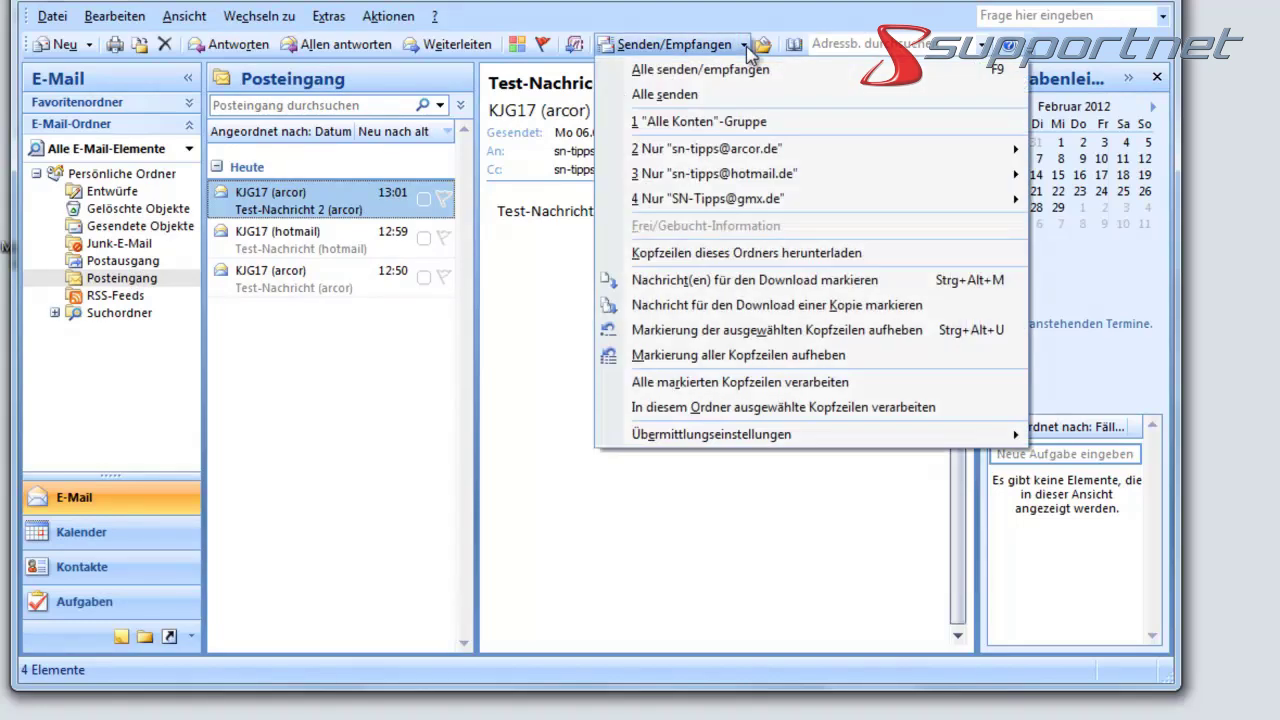
pyautogui.moveTo(758, 204)
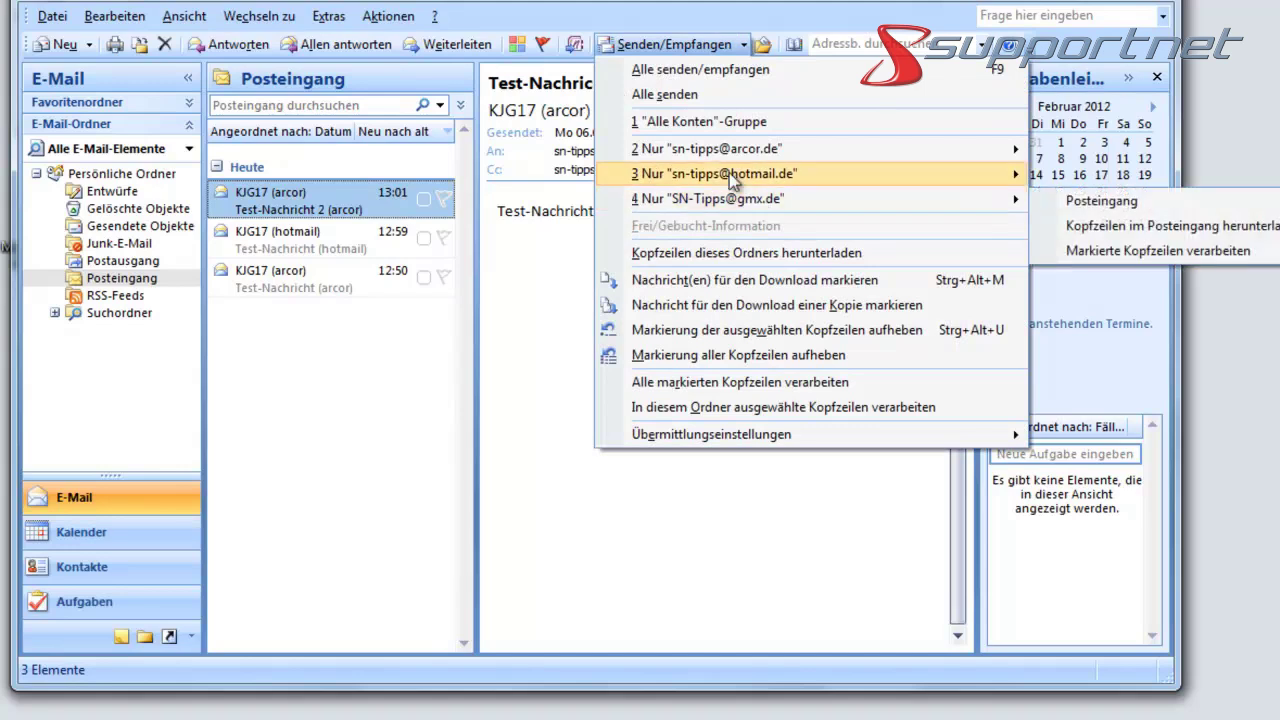
pyautogui.click(703, 68)
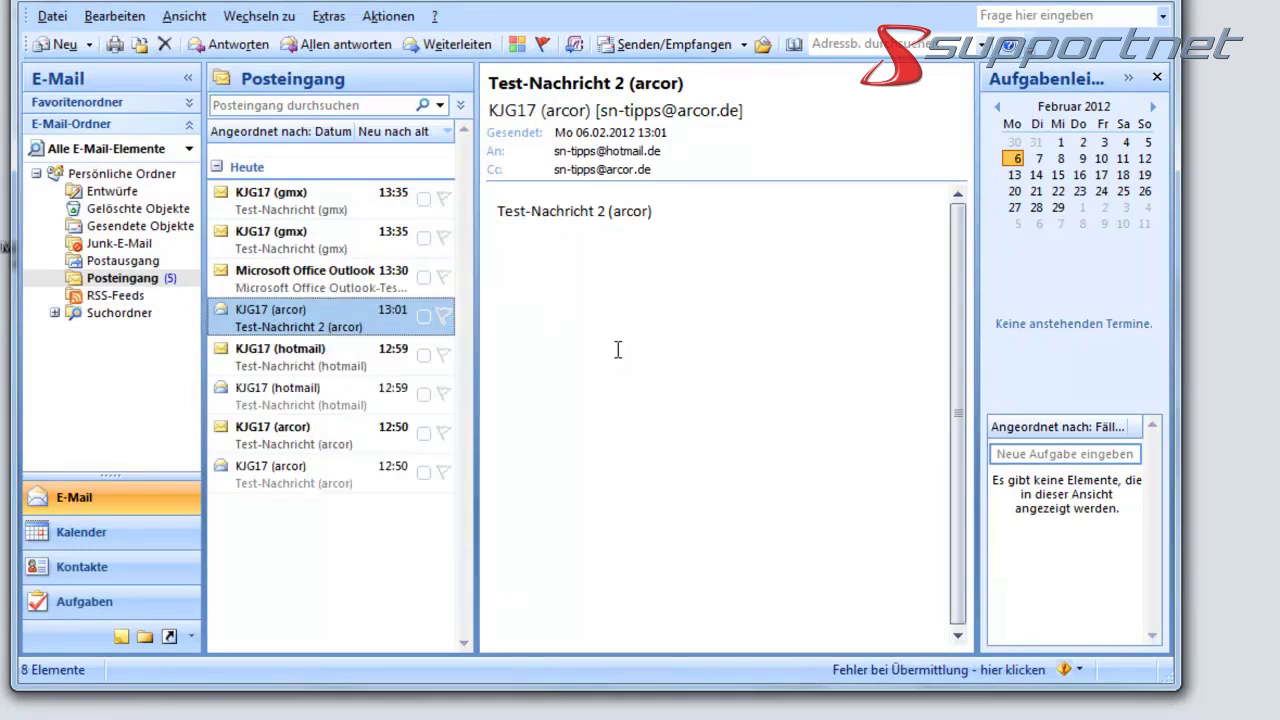
pyautogui.click(359, 284)
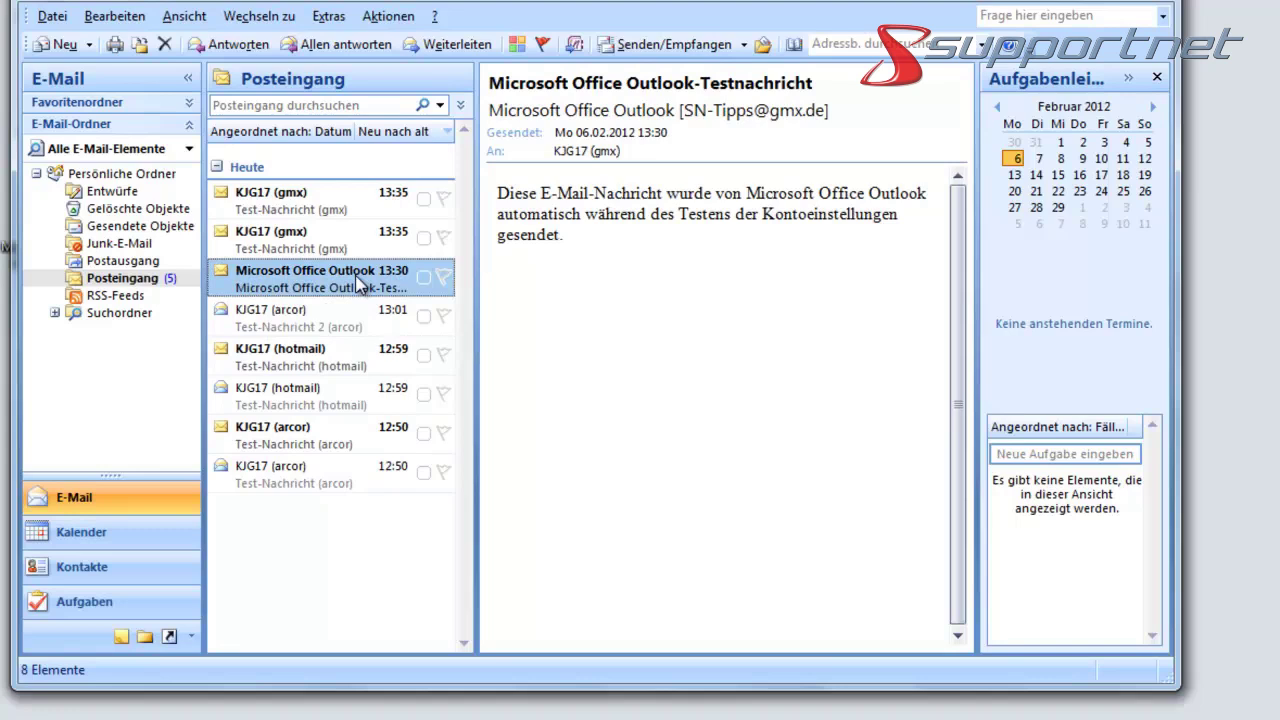
# - Delete the Outlook-Testnachricht and read both gmx test messages in the inbox
pyautogui.rightClick(356, 278)
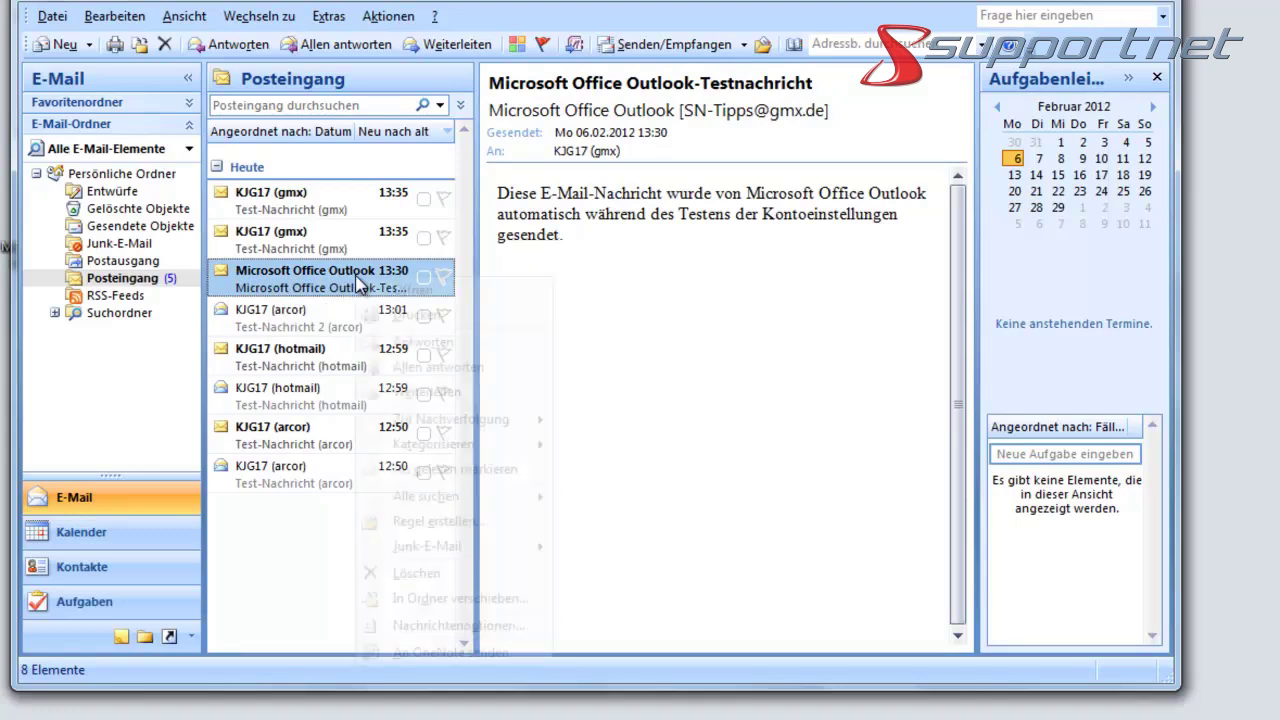
pyautogui.click(411, 573)
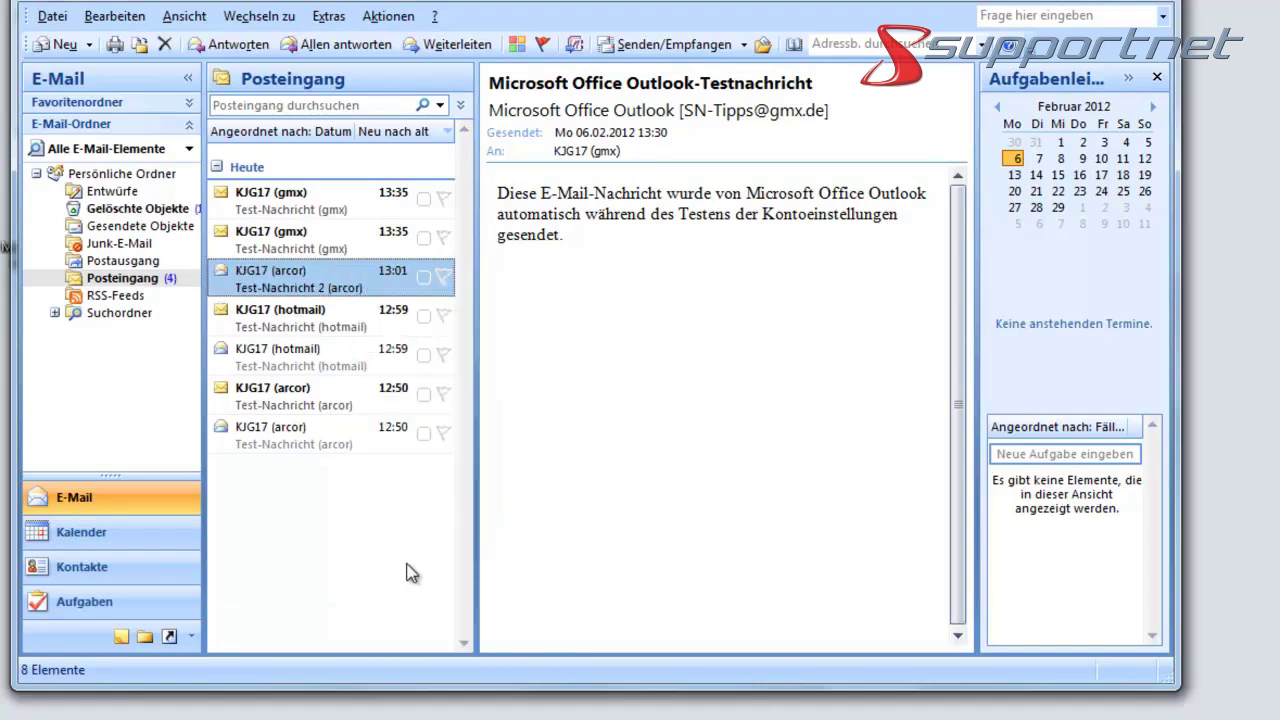
pyautogui.click(347, 245)
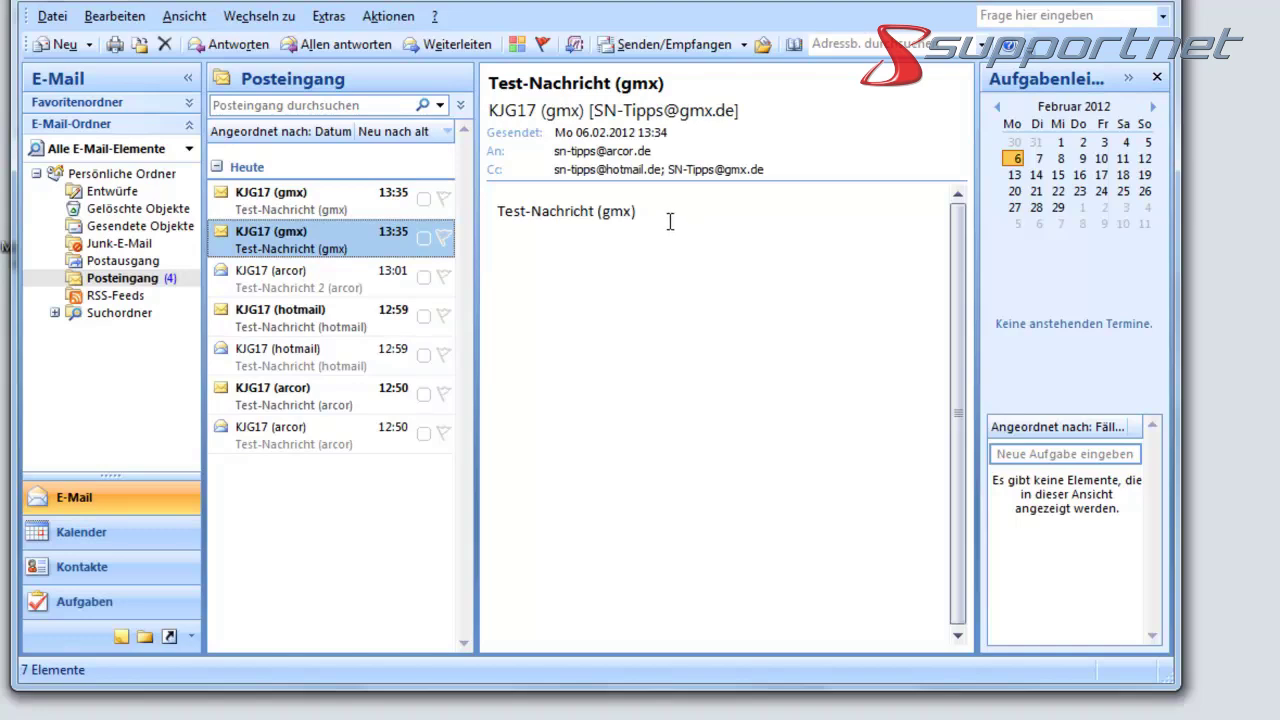
pyautogui.click(350, 200)
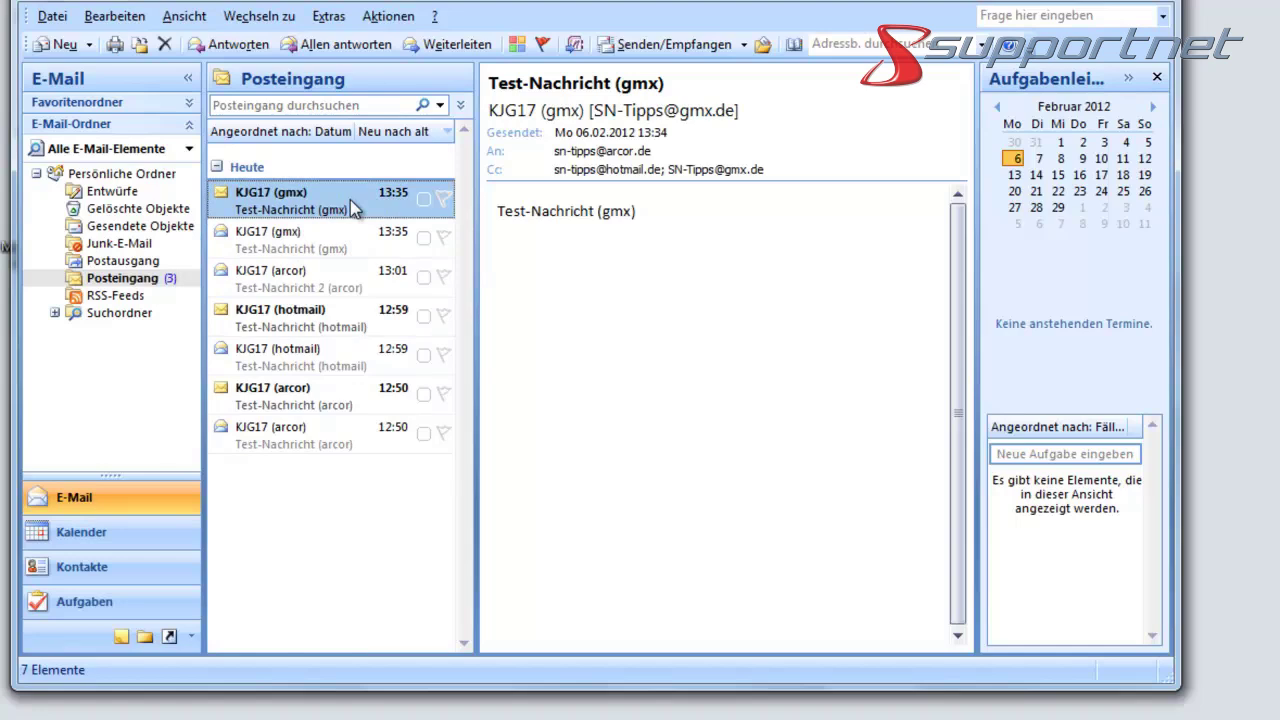
pyautogui.click(330, 240)
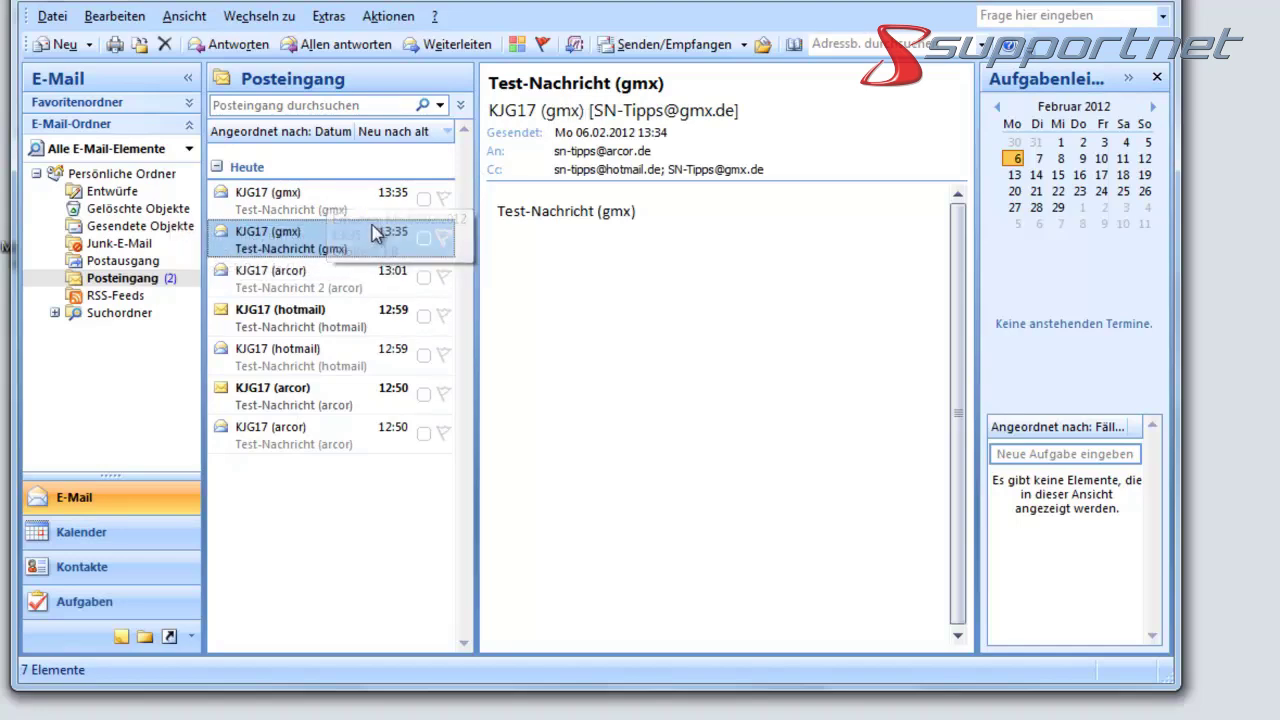
# - Open and close the gmx and hotmail test messages in their own windows, then read the 12:50 arcor message
pyautogui.doubleClick(353, 235)
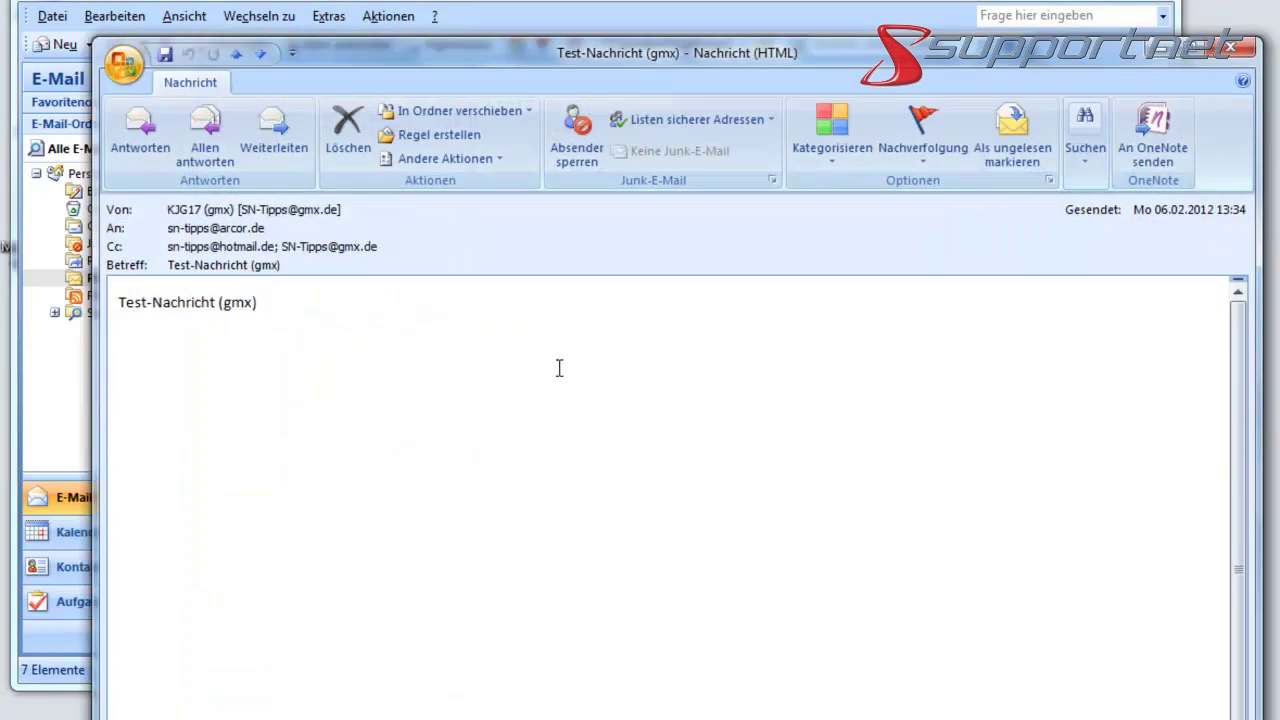
pyautogui.click(1251, 48)
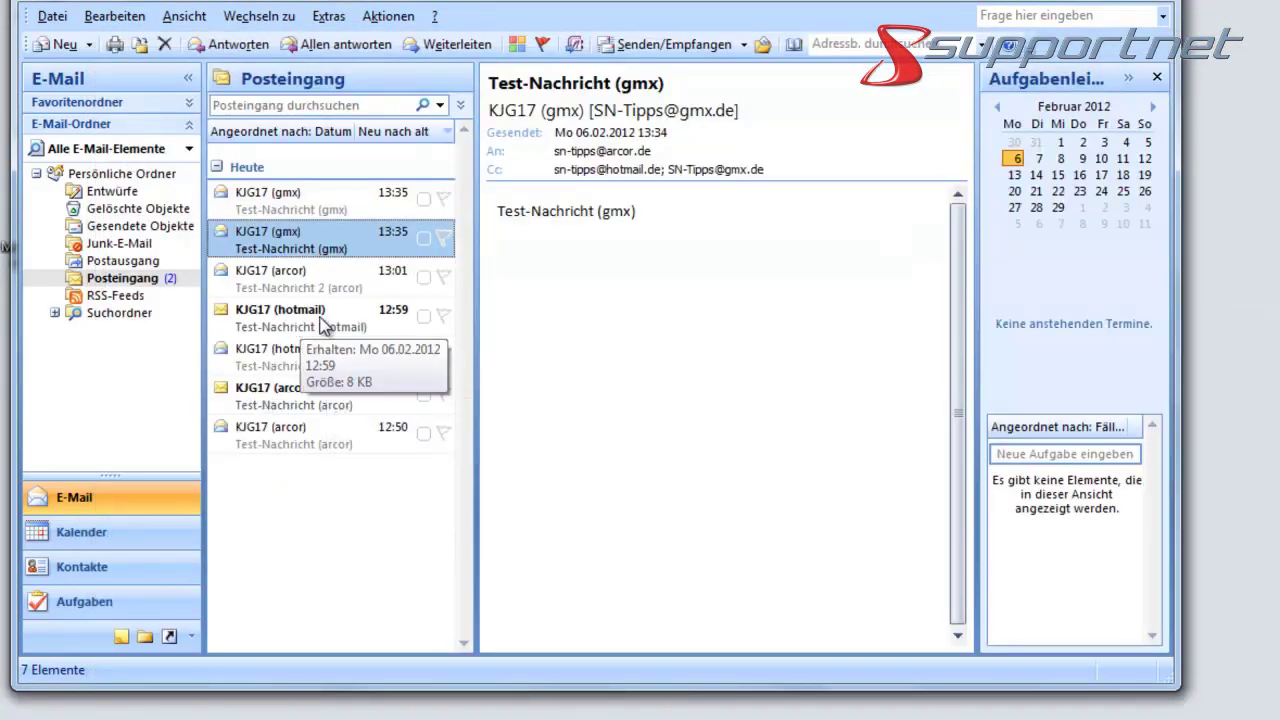
pyautogui.doubleClick(304, 326)
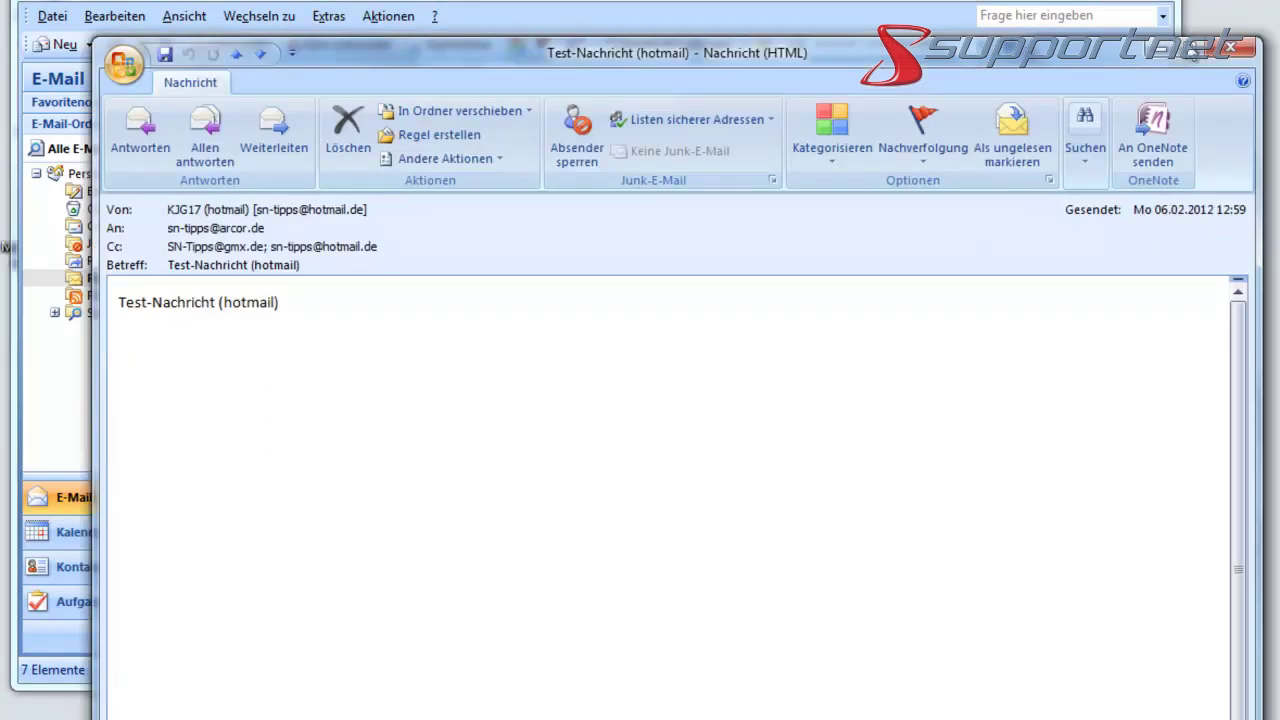
pyautogui.click(1237, 50)
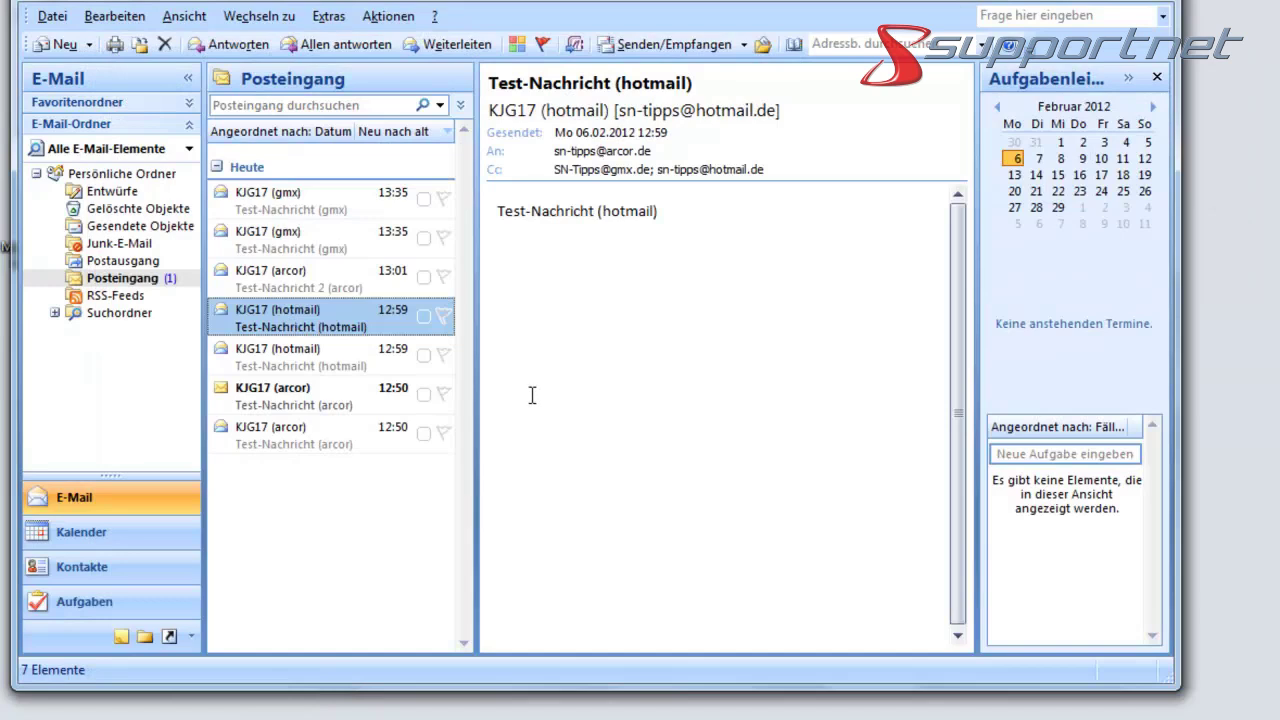
pyautogui.click(364, 399)
pyautogui.click(103, 285)
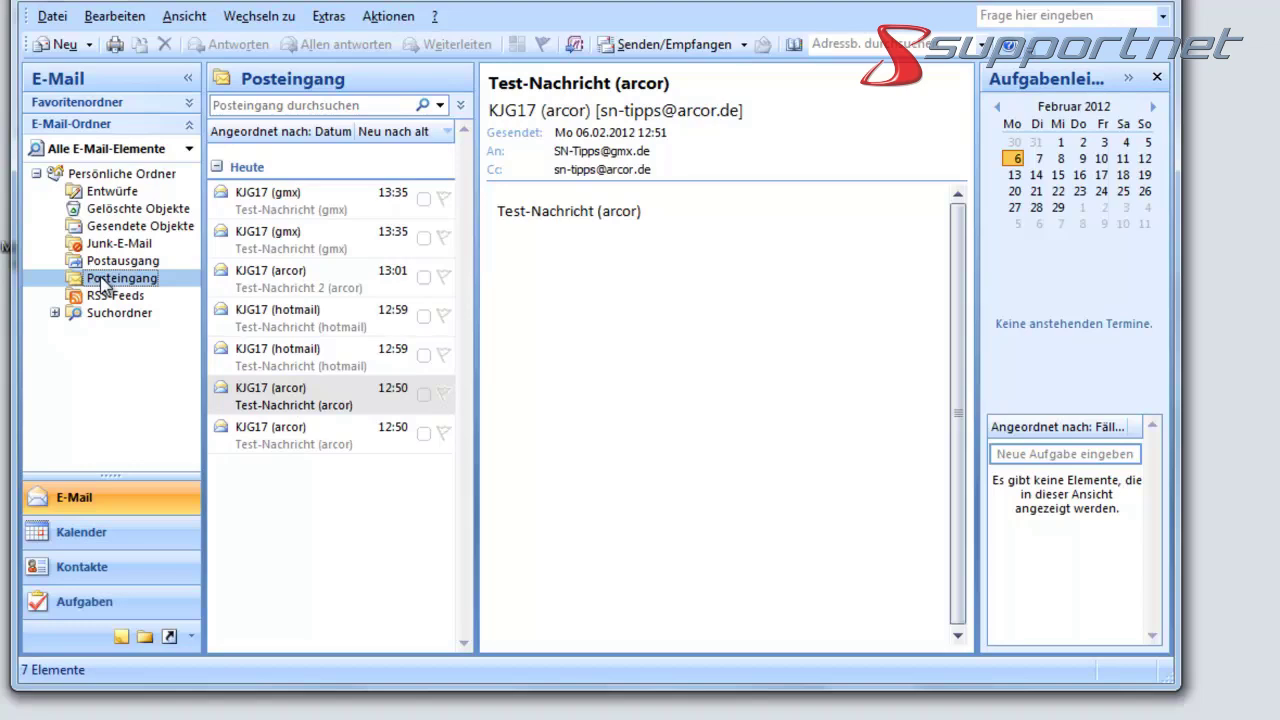
# - Exit Outlook 2007 with Datei > Beenden, leaving the Windows desktop showing
pyautogui.click(52, 16)
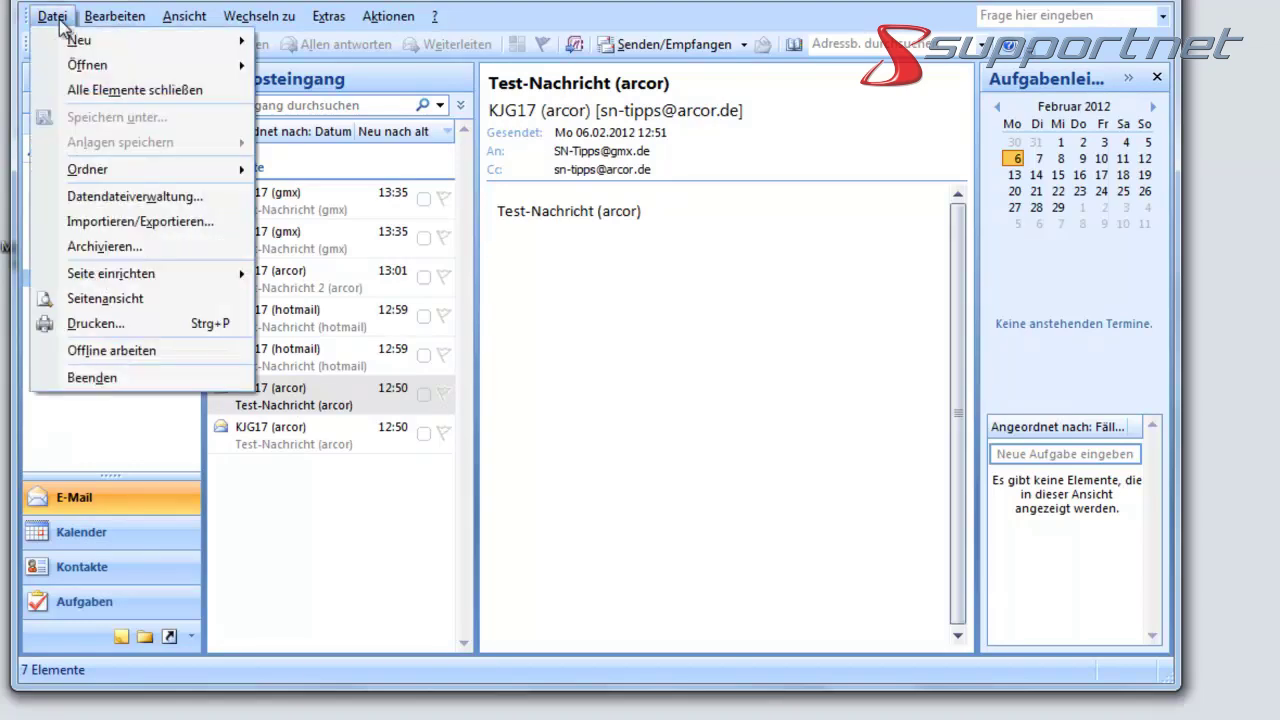
pyautogui.click(93, 378)
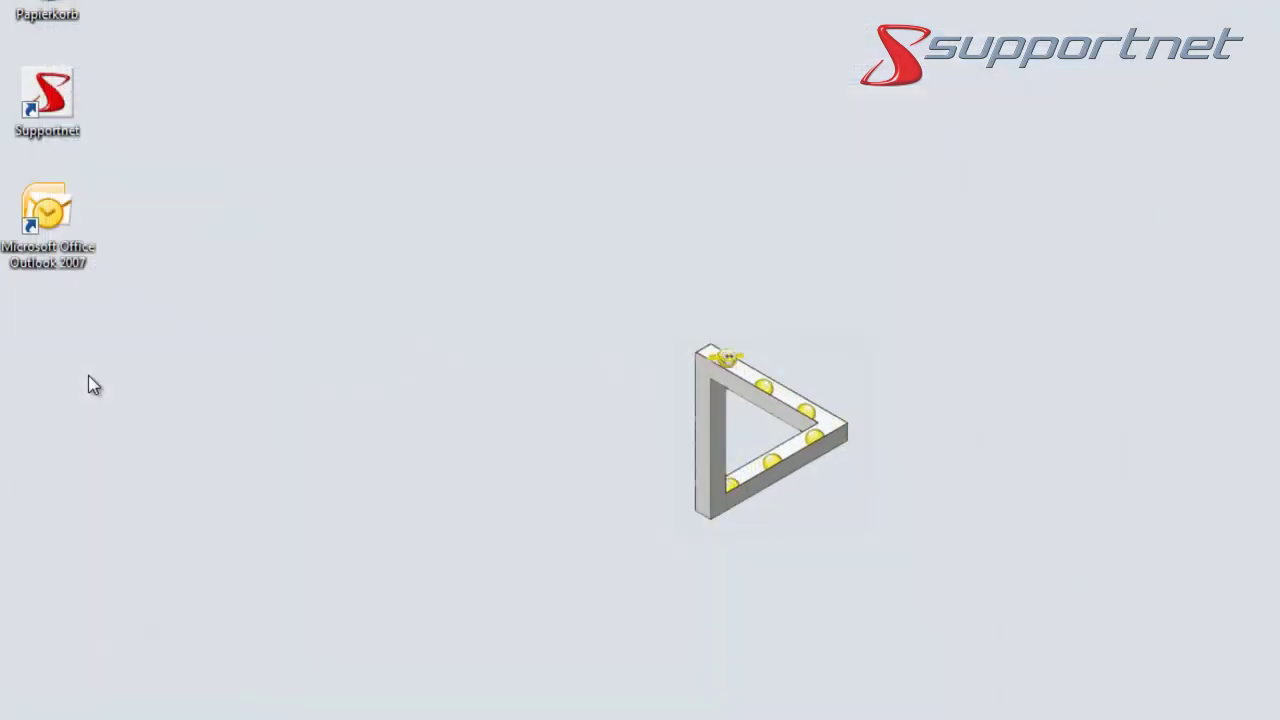